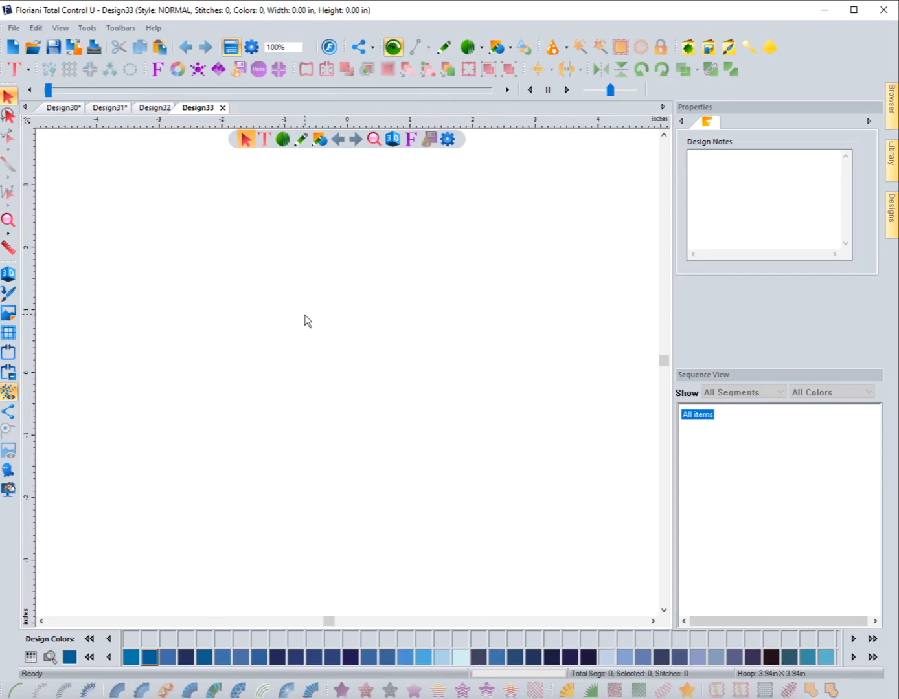
# - Place an Airplane symbol about 0.95 in wide and 0.94 in high on the blank design page
pyautogui.click(769, 50)
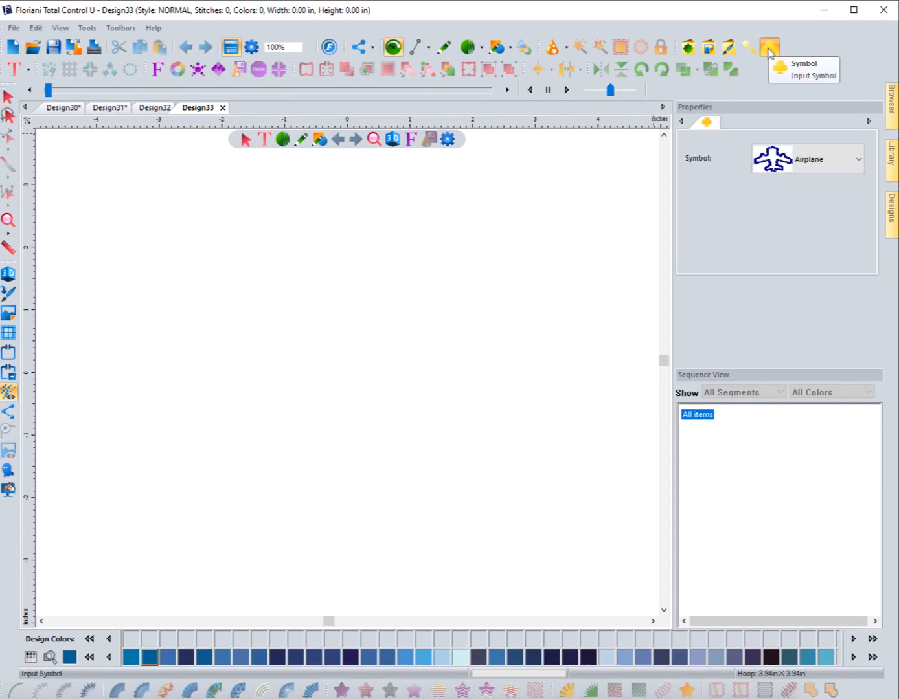
pyautogui.click(776, 164)
pyautogui.click(776, 162)
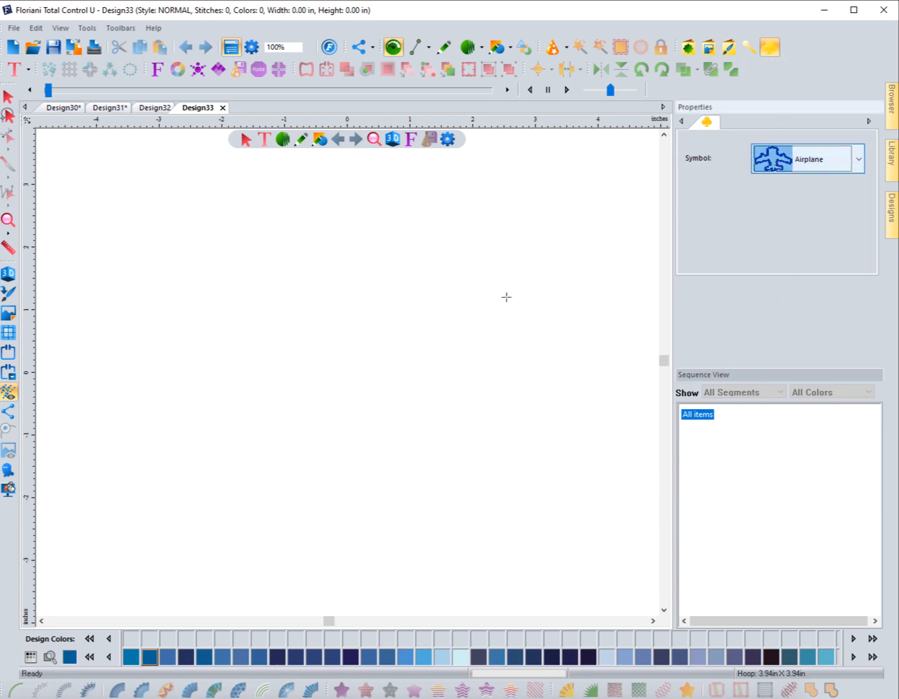
pyautogui.click(266, 352)
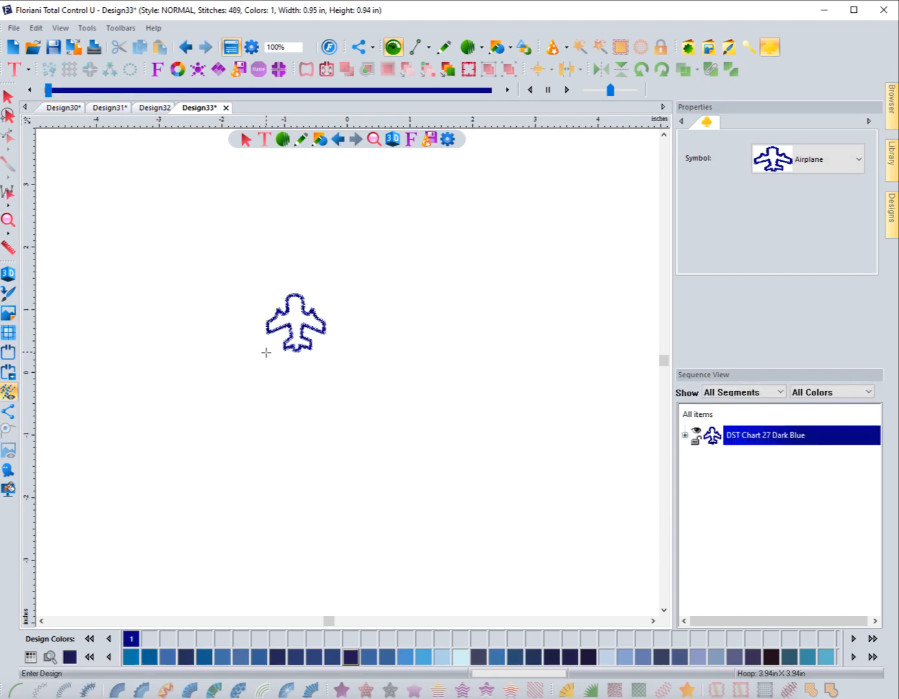
# - Convert the airplane's outline to a single run stitch
pyautogui.click(8, 97)
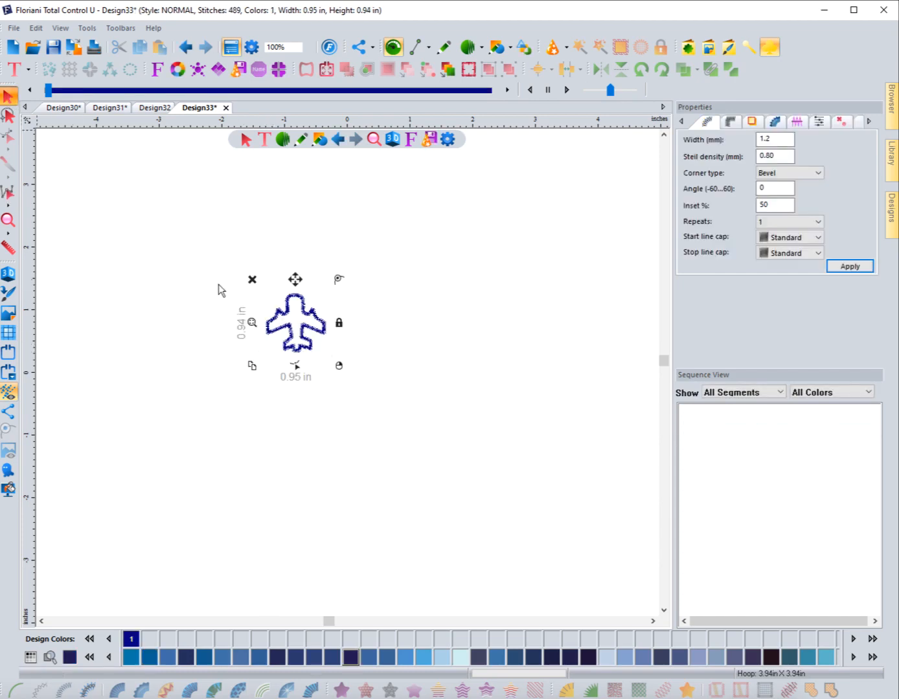
pyautogui.click(12, 691)
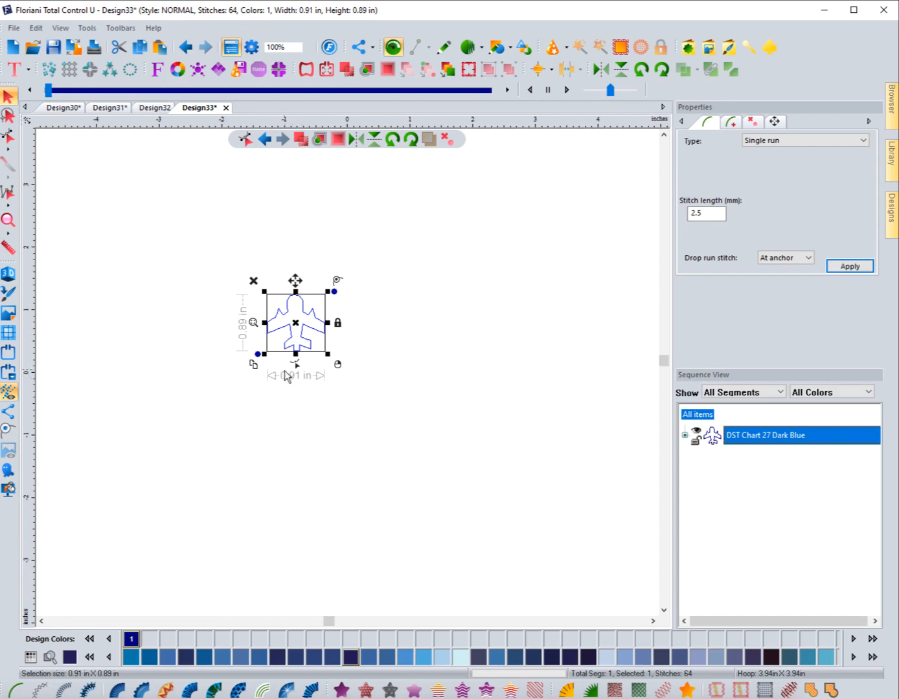
pyautogui.click(338, 388)
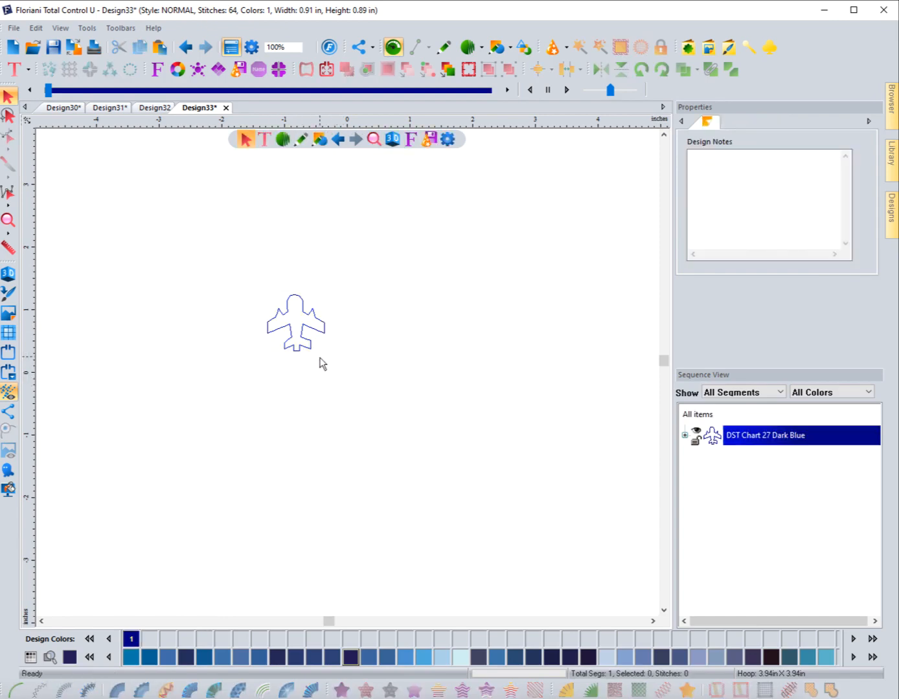
# - Start a Fling Repeat of the airplane and set its template size to 7 in wide by 5 in high
pyautogui.click(312, 345)
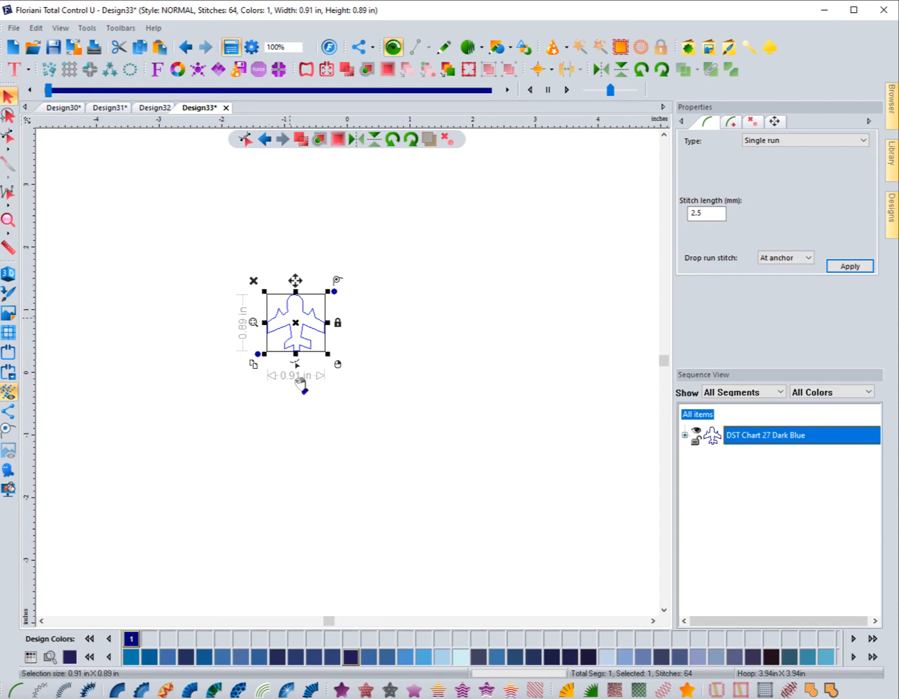
pyautogui.click(50, 71)
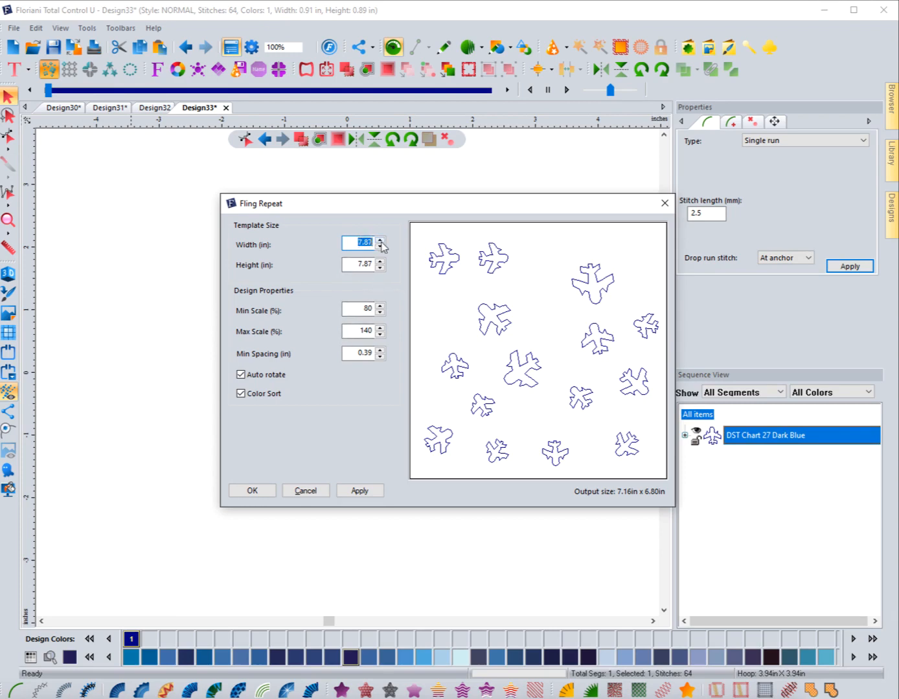
pyautogui.write('7')
pyautogui.moveTo(354, 264); pyautogui.dragTo(375, 263)
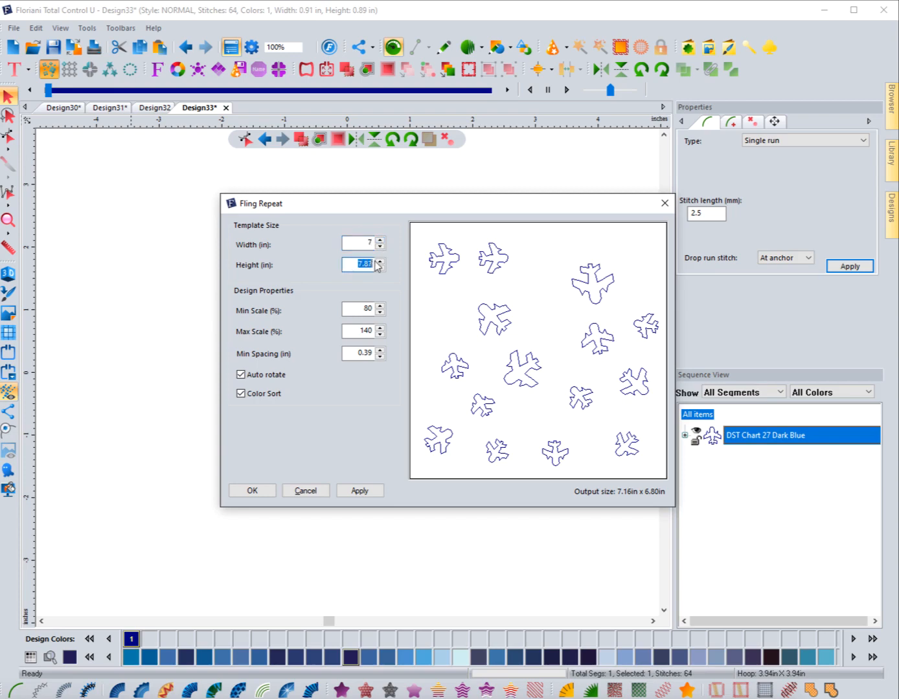
pyautogui.write('5')
pyautogui.click(358, 489)
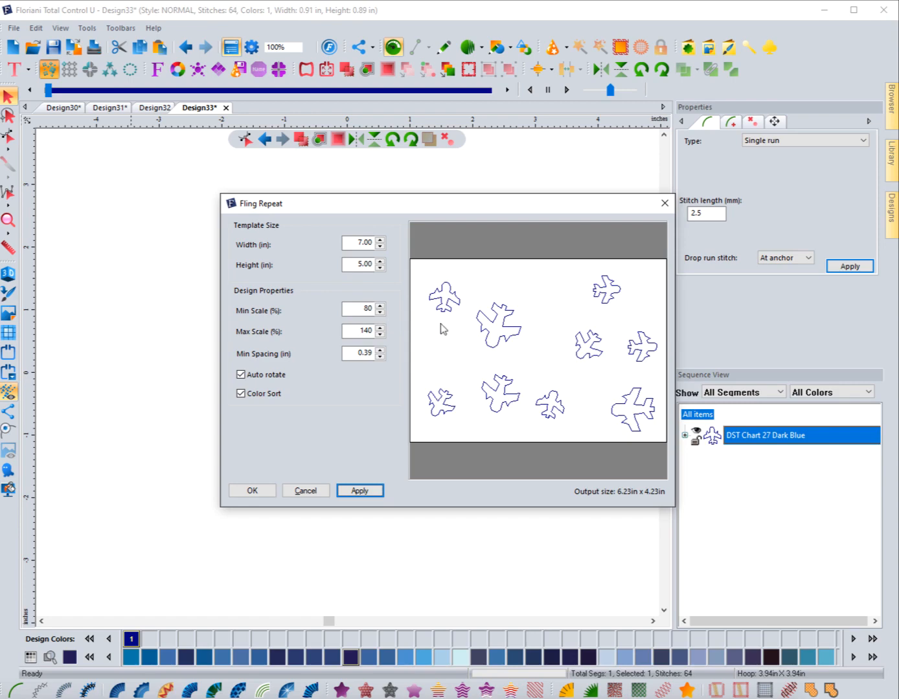
# - Set the Fling Repeat minimum scale to 50% and maximum scale to 200%, and preview the layout
pyautogui.click(363, 309)
pyautogui.doubleClick(363, 310)
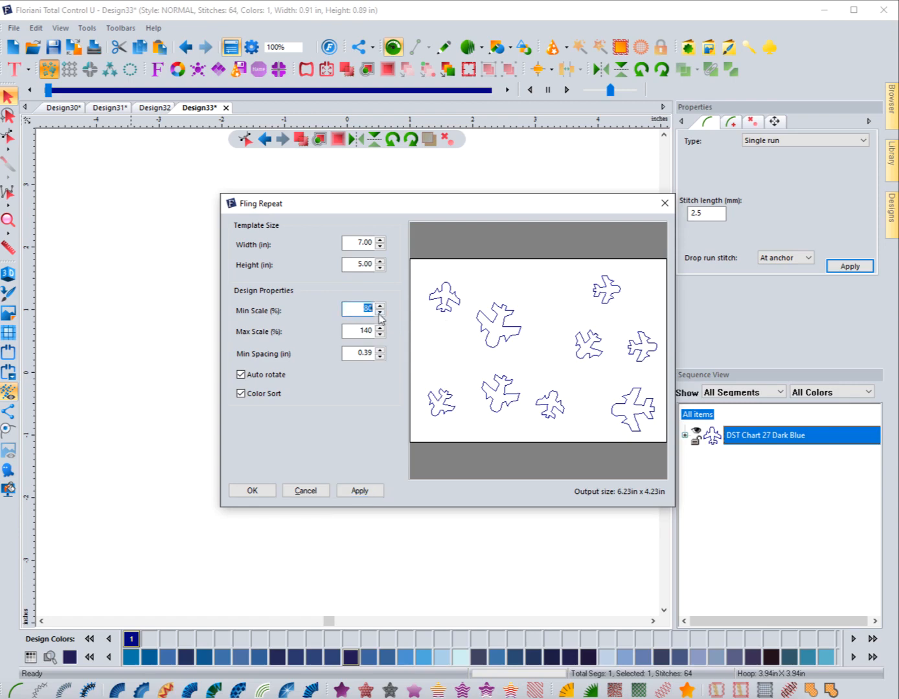
pyautogui.write('50')
pyautogui.doubleClick(368, 330)
pyautogui.write('200')
pyautogui.click(366, 490)
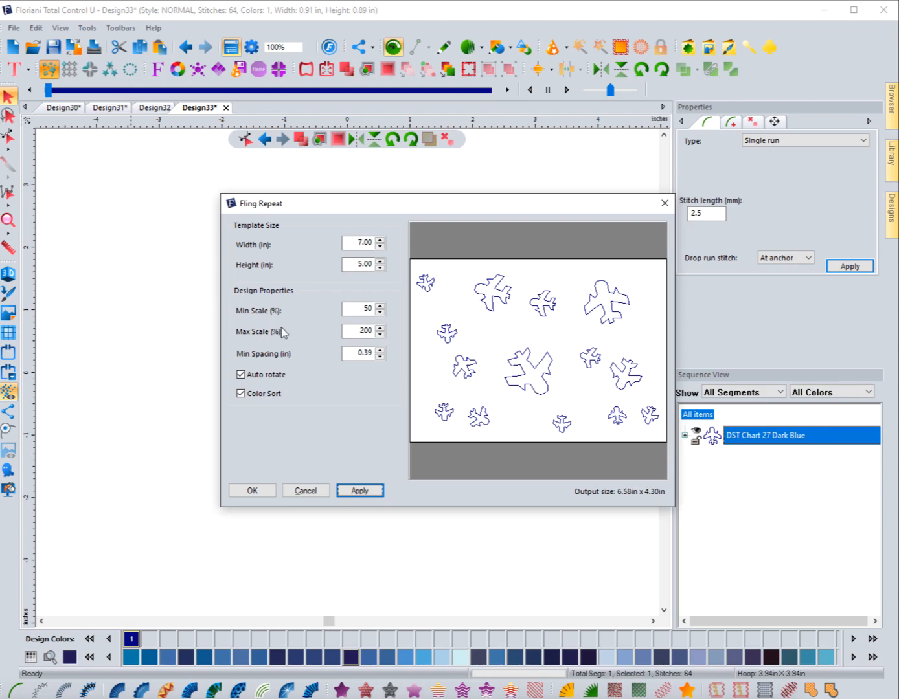
# - Set both the minimum and maximum scale to 100% and preview equally sized airplanes
pyautogui.doubleClick(362, 309)
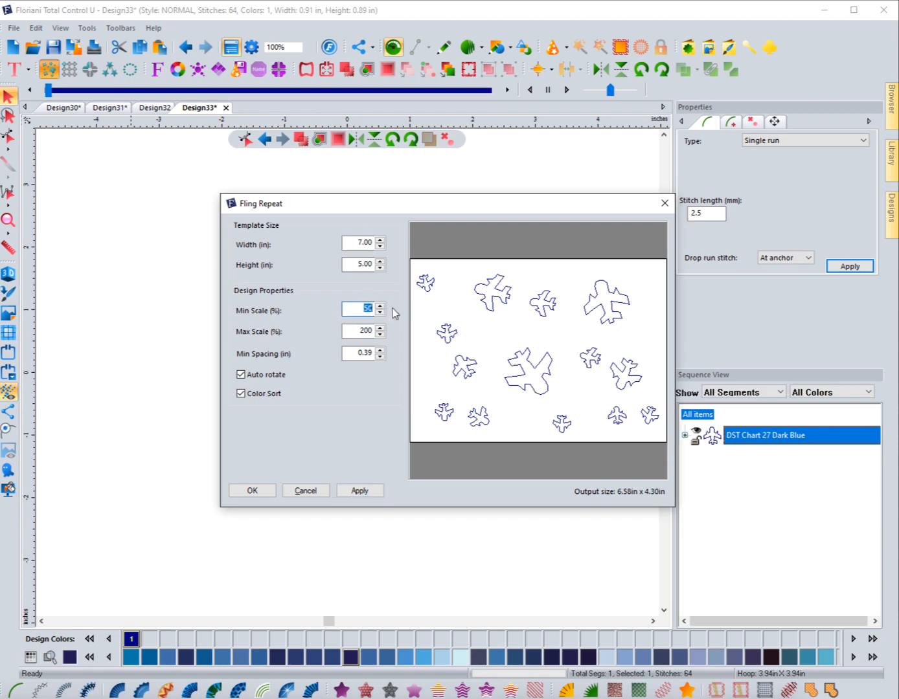
pyautogui.write('100')
pyautogui.doubleClick(366, 331)
pyautogui.write('100')
pyautogui.click(373, 492)
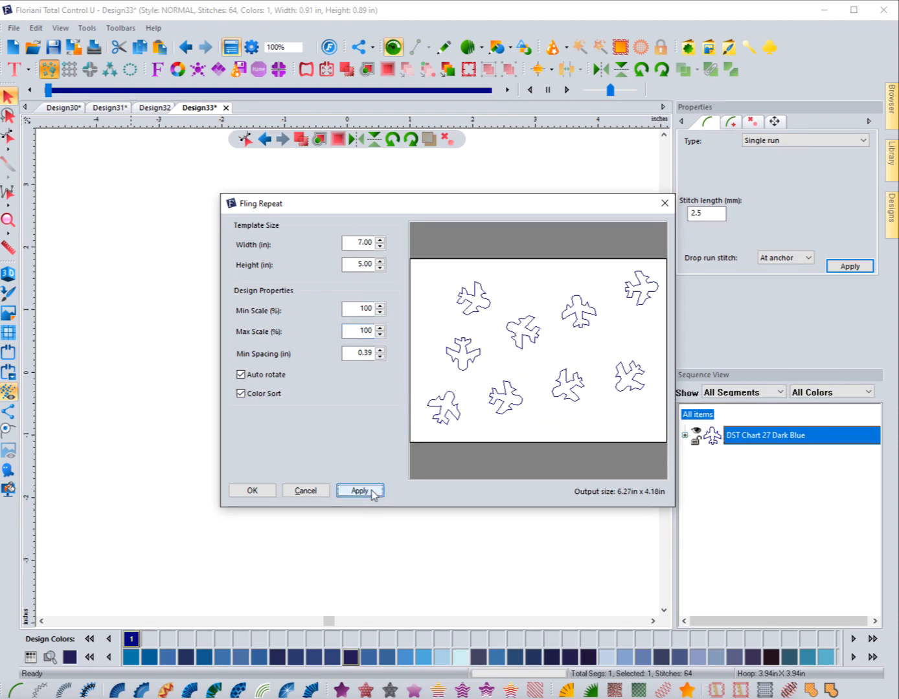
# - Set the minimum scale to 50% and the maximum scale to 150%, and update the preview
pyautogui.doubleClick(366, 308)
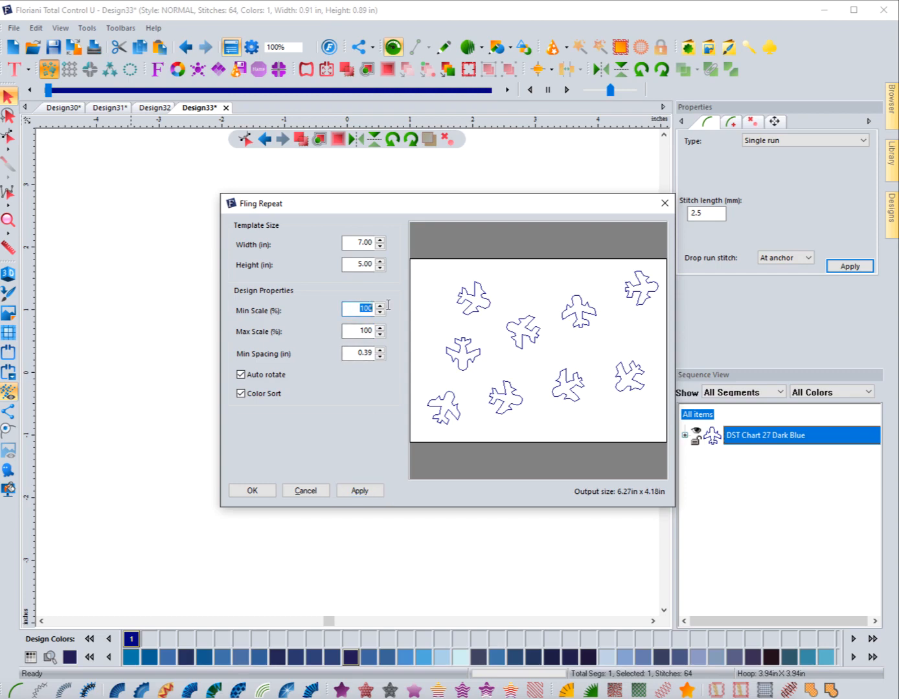
pyautogui.write('50')
pyautogui.doubleClick(358, 331)
pyautogui.write('150')
pyautogui.click(370, 490)
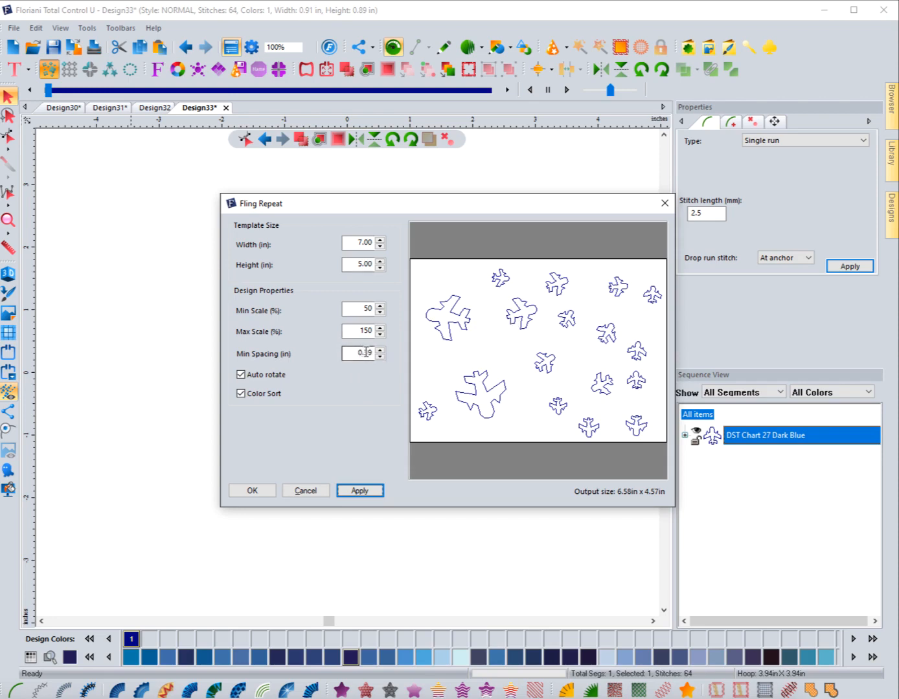
# - Try a minimum spacing of 0.25 in between the repeated airplanes
pyautogui.moveTo(366, 352); pyautogui.dragTo(371, 350)
pyautogui.write('25')
pyautogui.click(360, 492)
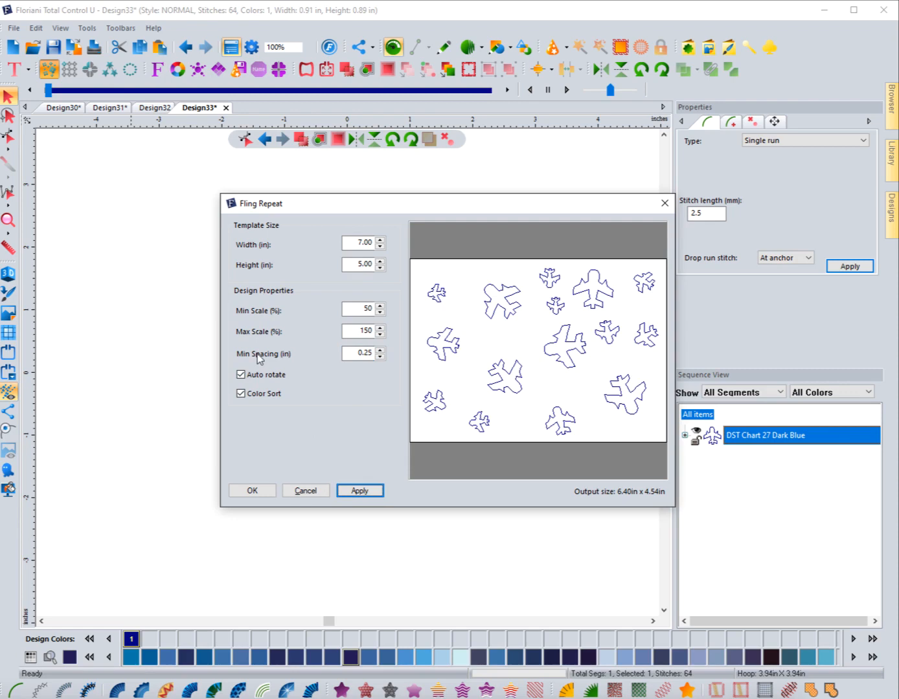
# - Preview the airplane layout with the minimum spacing reduced to 0.15 in
pyautogui.doubleClick(366, 353)
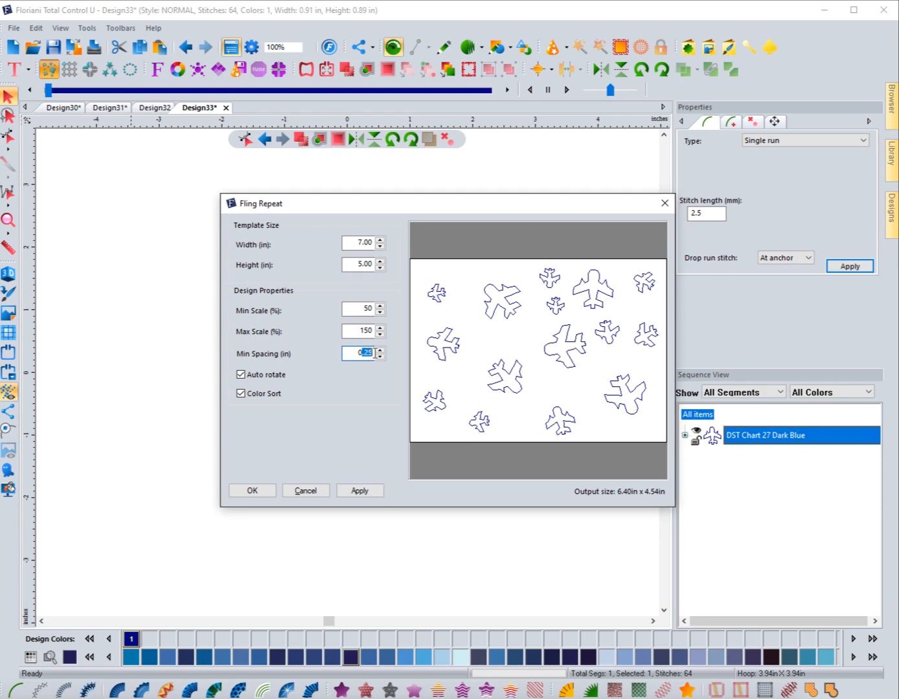
pyautogui.write('15')
pyautogui.click(362, 490)
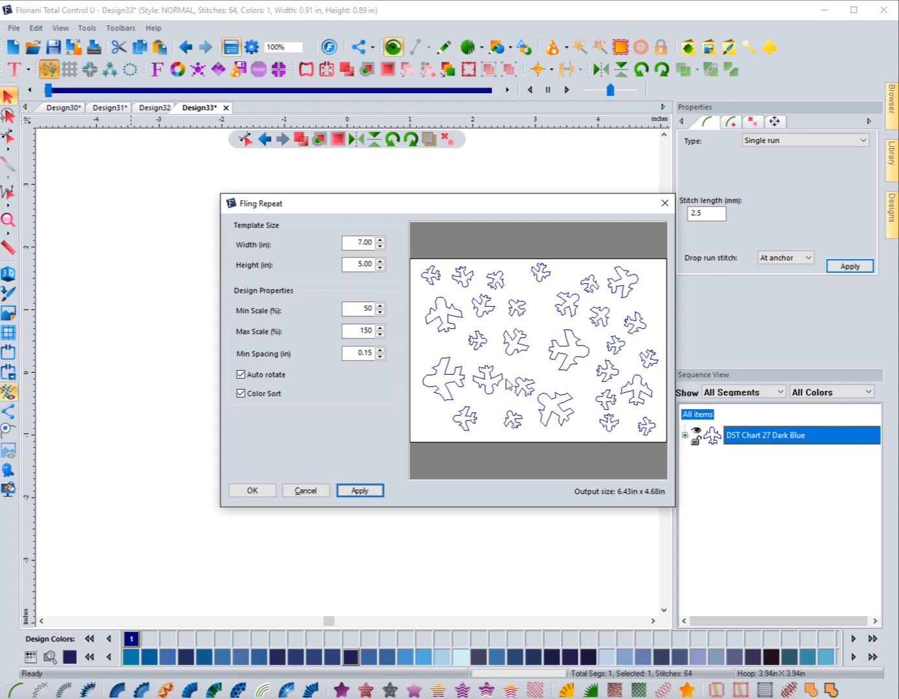
# - Try a wider minimum spacing of 0.60 in and preview the sparser airplane layout
pyautogui.doubleClick(367, 353)
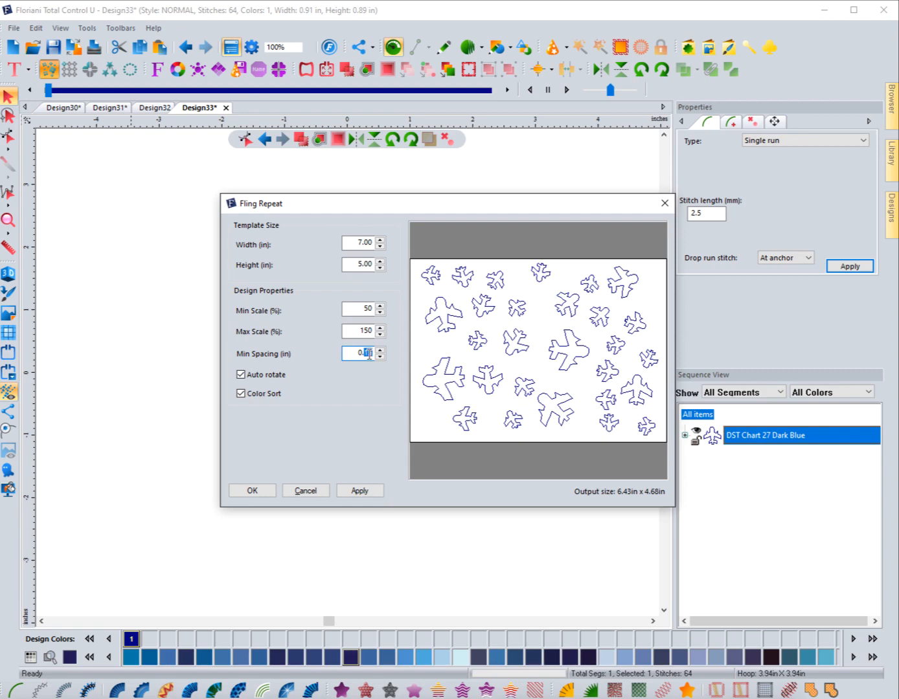
pyautogui.write('60')
pyautogui.click(353, 491)
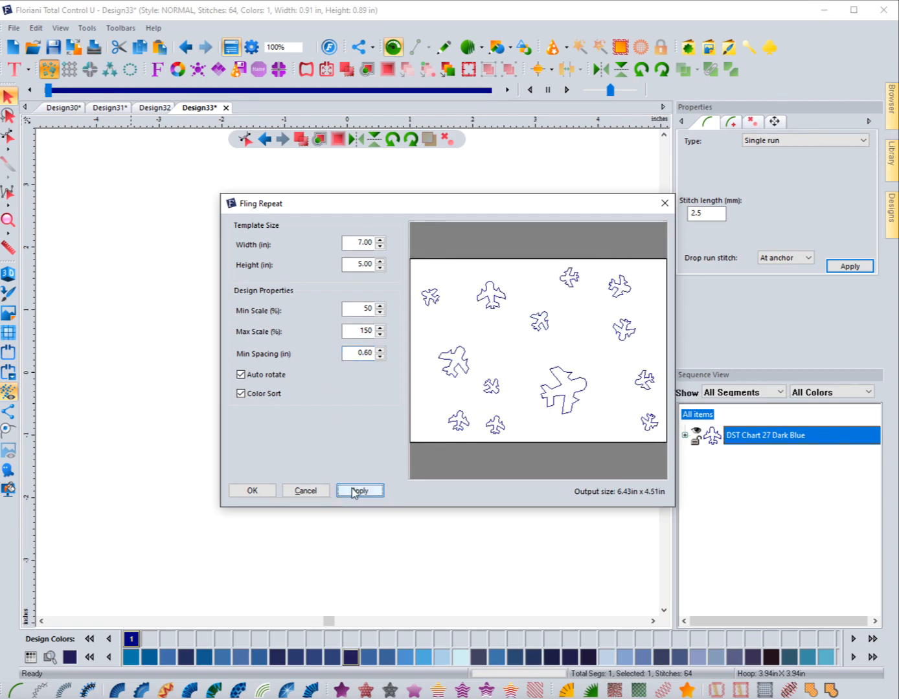
# - Set the minimum spacing between the repeated airplanes to 0.15 in and update the preview
pyautogui.doubleClick(366, 354)
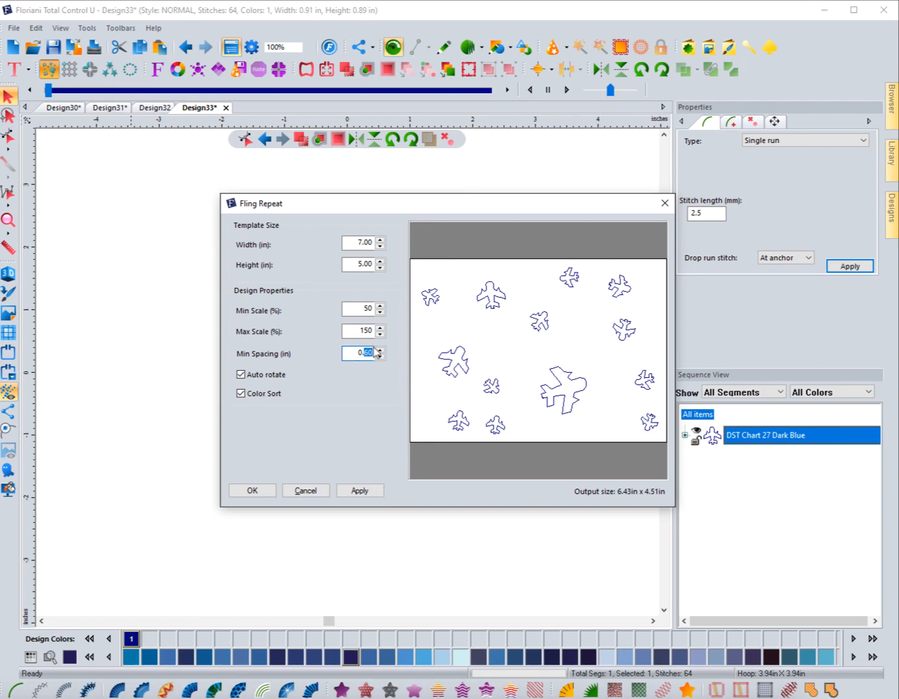
pyautogui.write('15')
pyautogui.click(358, 492)
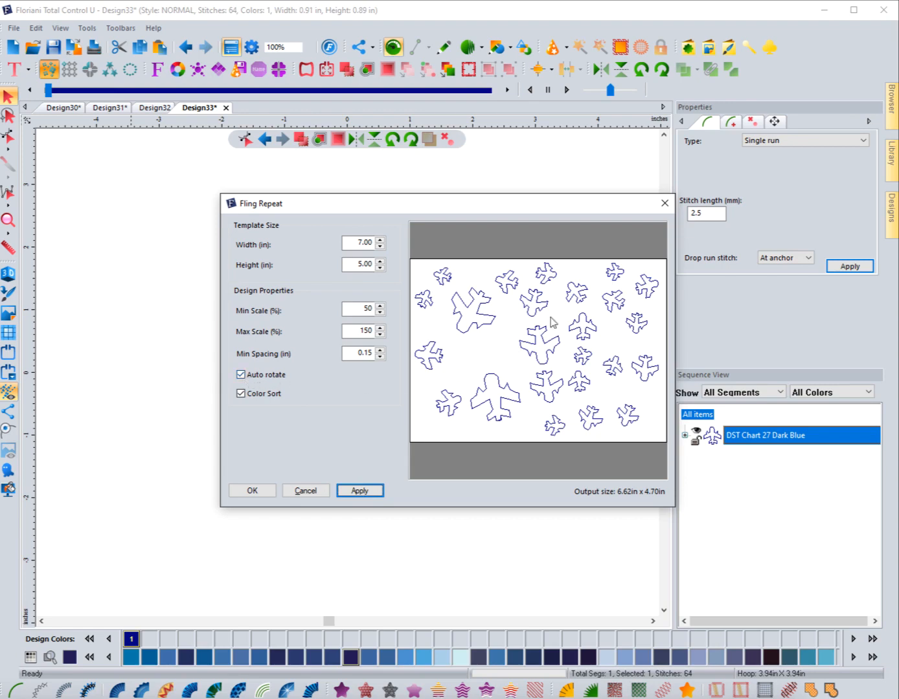
# - Preview the layout with Auto rotate off, and re-enable Auto rotate for the airplanes
pyautogui.click(241, 376)
pyautogui.click(356, 490)
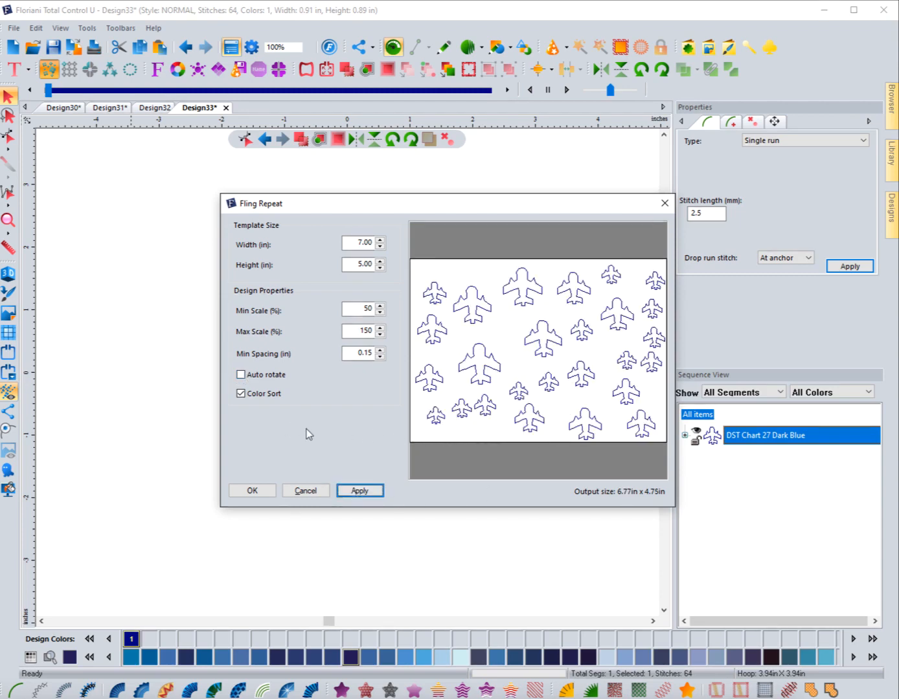
pyautogui.click(241, 375)
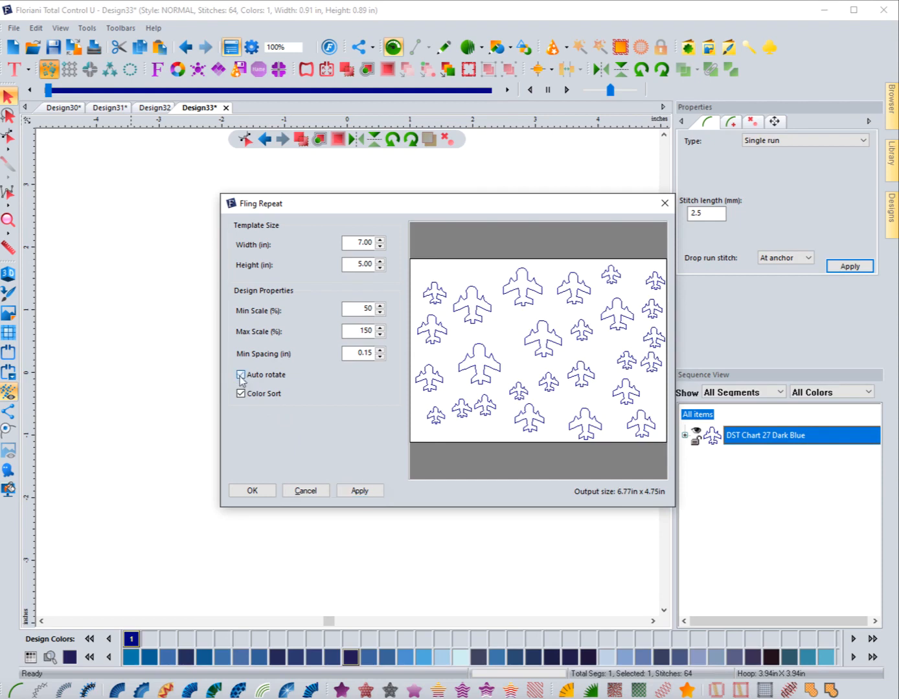
pyautogui.click(360, 492)
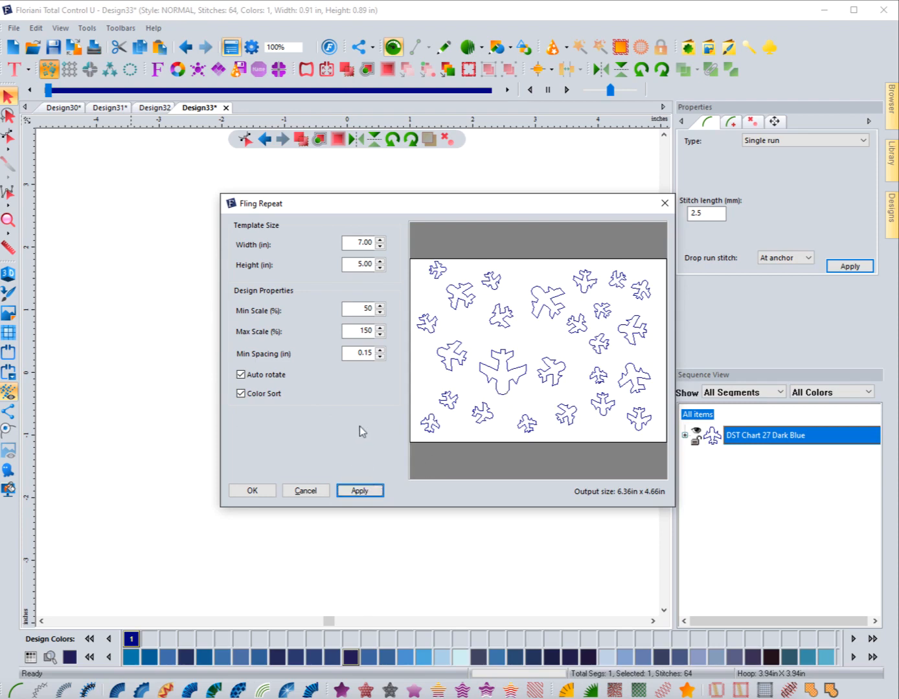
# - Regenerate the random airplane layout several times with the same settings, and accept the Fling Repeat arrangement
pyautogui.click(358, 491)
pyautogui.click(357, 491)
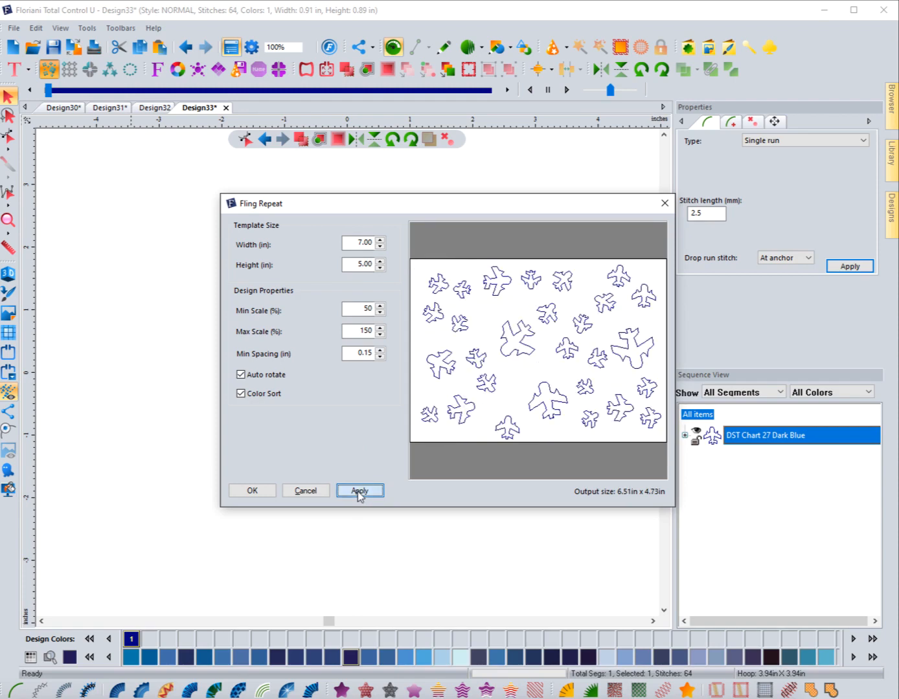
pyautogui.click(357, 492)
pyautogui.click(358, 492)
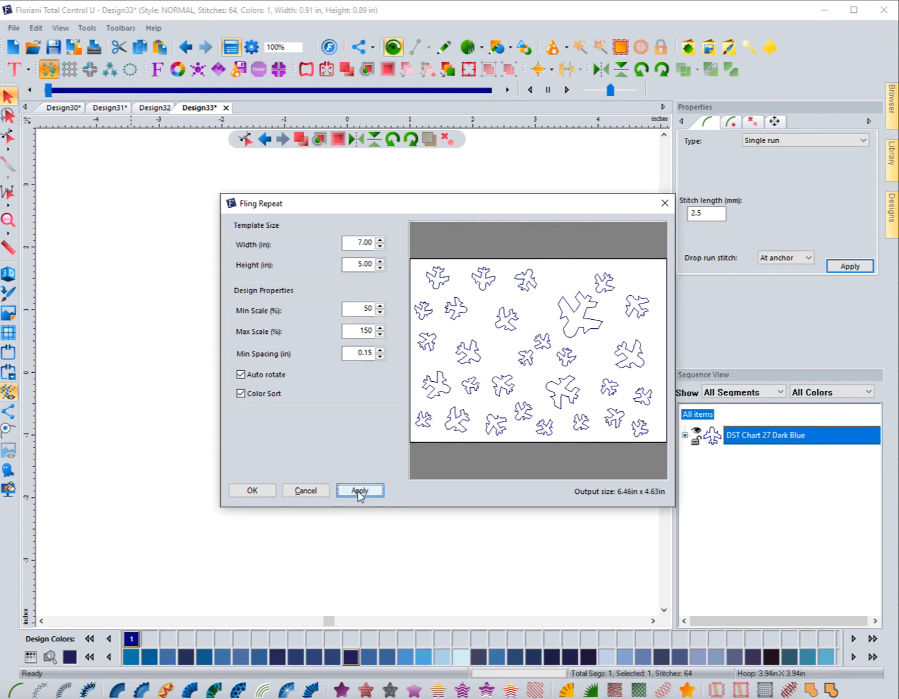
pyautogui.click(358, 492)
pyautogui.click(358, 491)
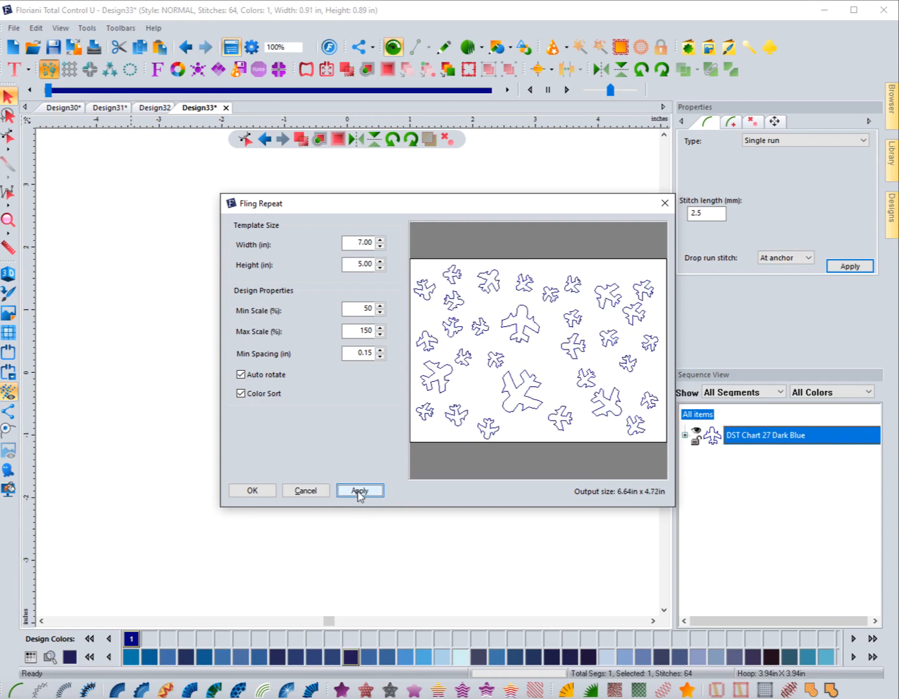
pyautogui.click(358, 491)
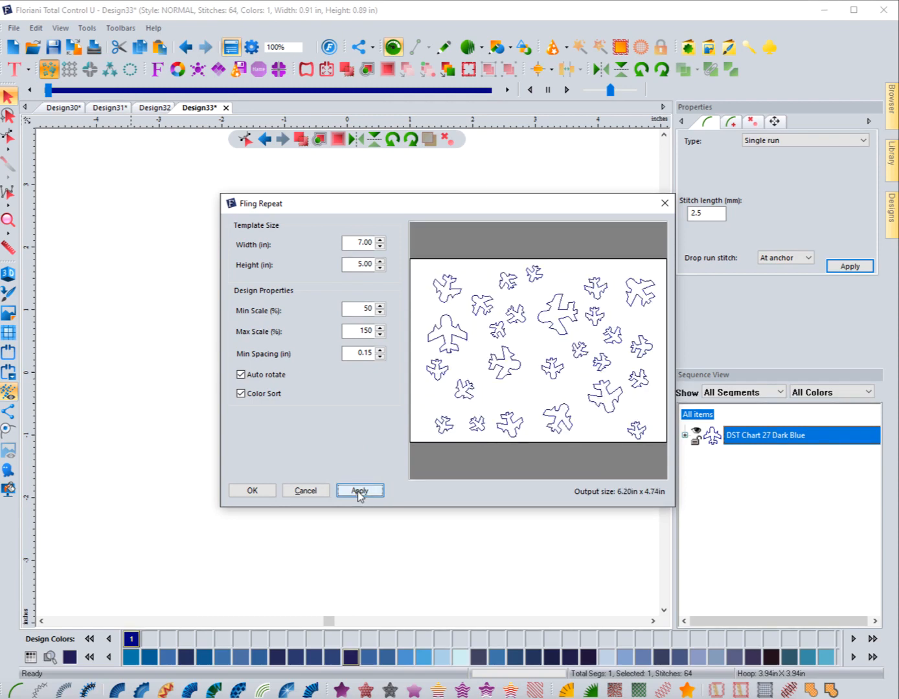
pyautogui.click(358, 491)
pyautogui.click(357, 492)
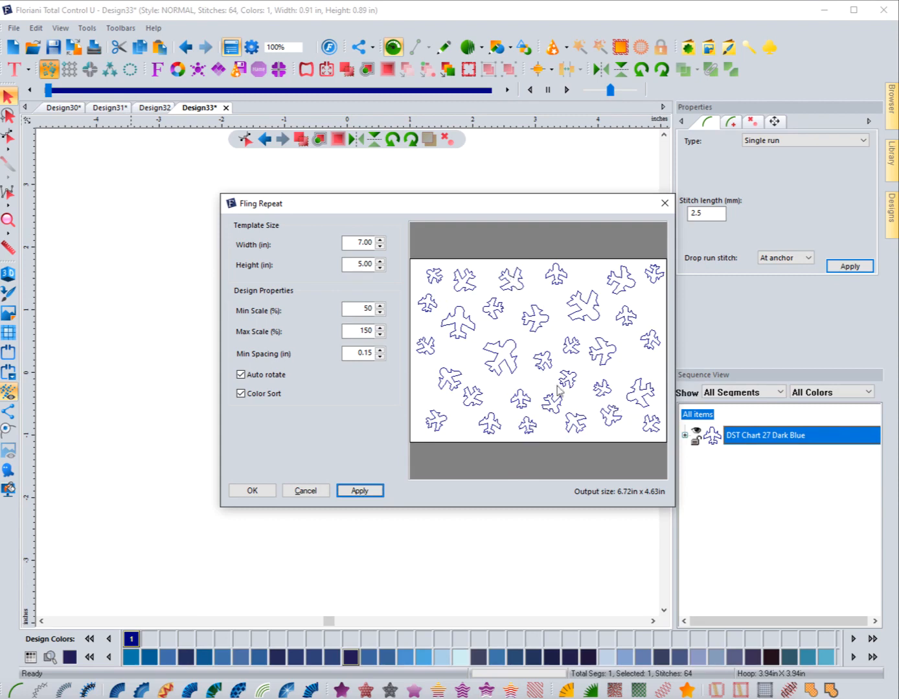
pyautogui.click(254, 491)
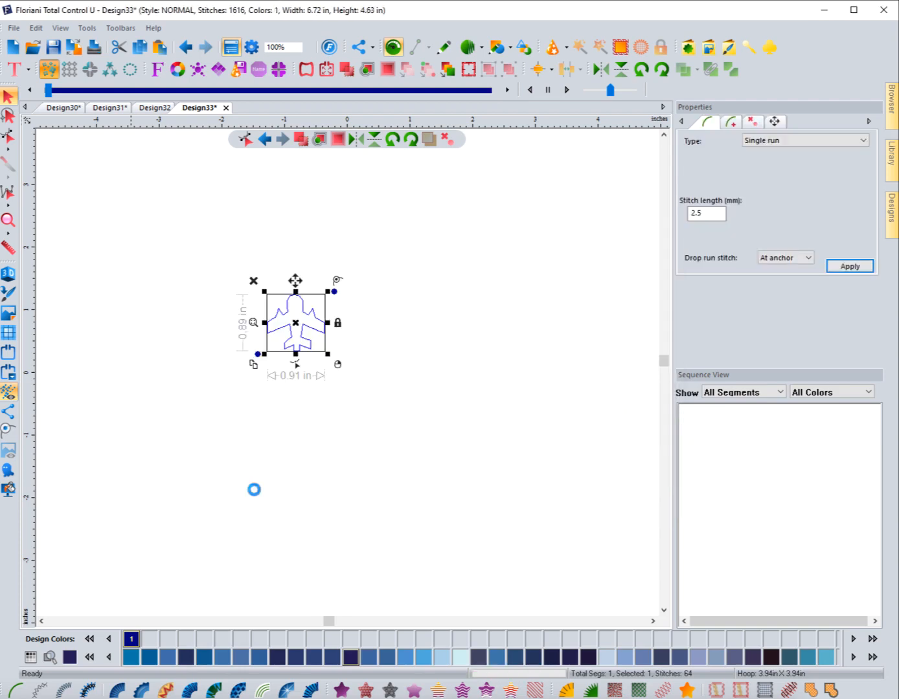
# - Deselect the design, view the scattered airplanes in 3D, and return to the normal stitch view
pyautogui.click(234, 209)
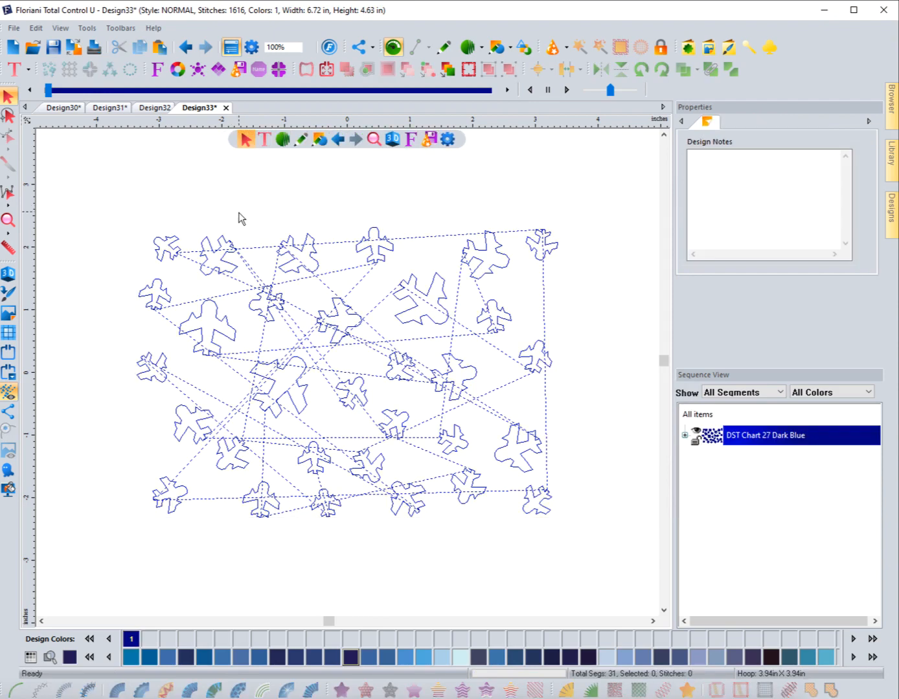
pyautogui.click(8, 274)
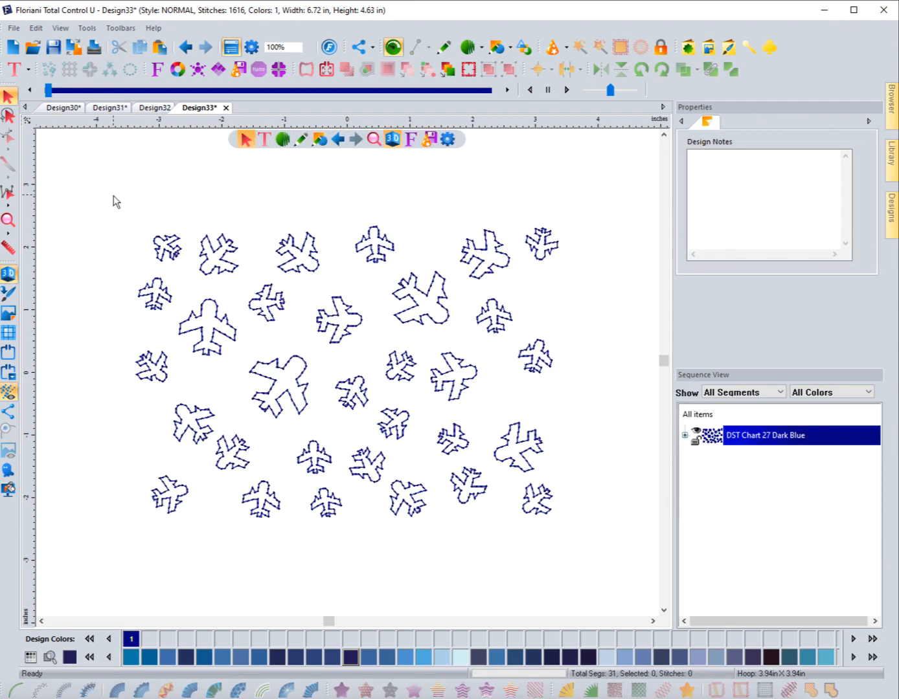
pyautogui.click(8, 273)
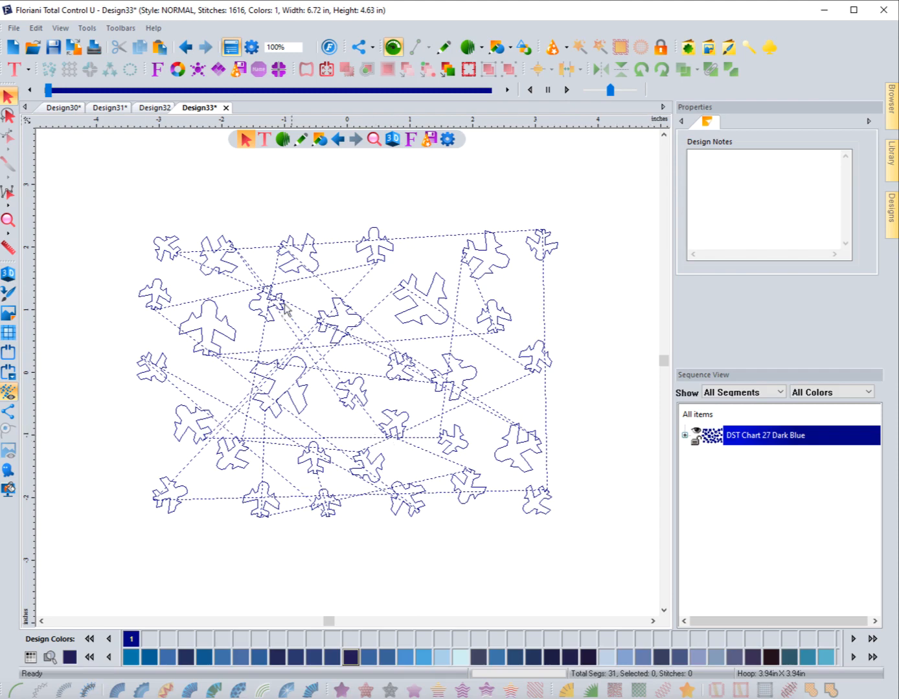
# - Optimize the sewing order and the entry and exit points of all the airplanes, and view the design in 3D
pyautogui.click(8, 274)
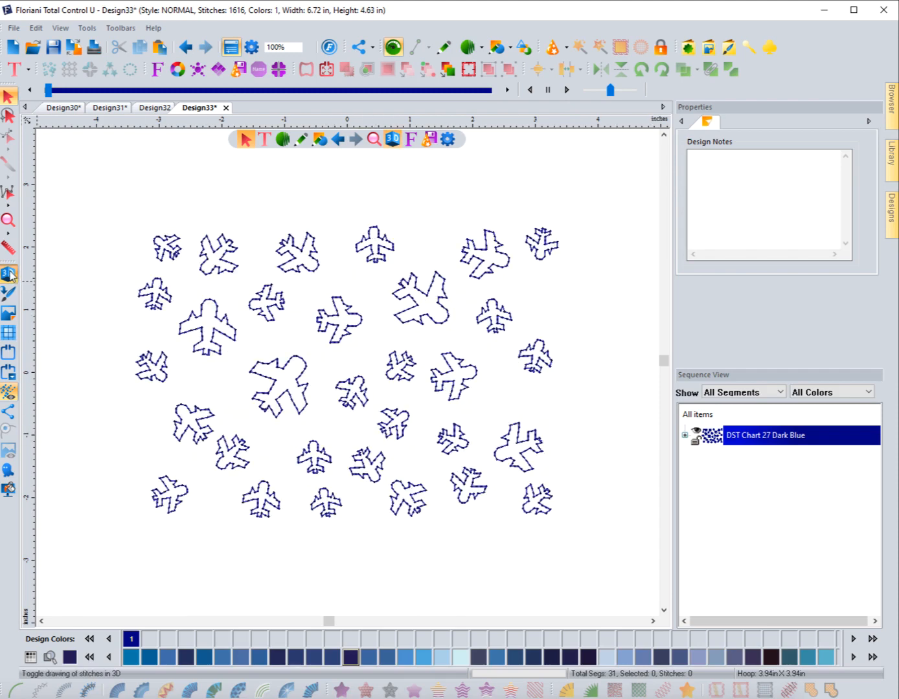
pyautogui.click(8, 274)
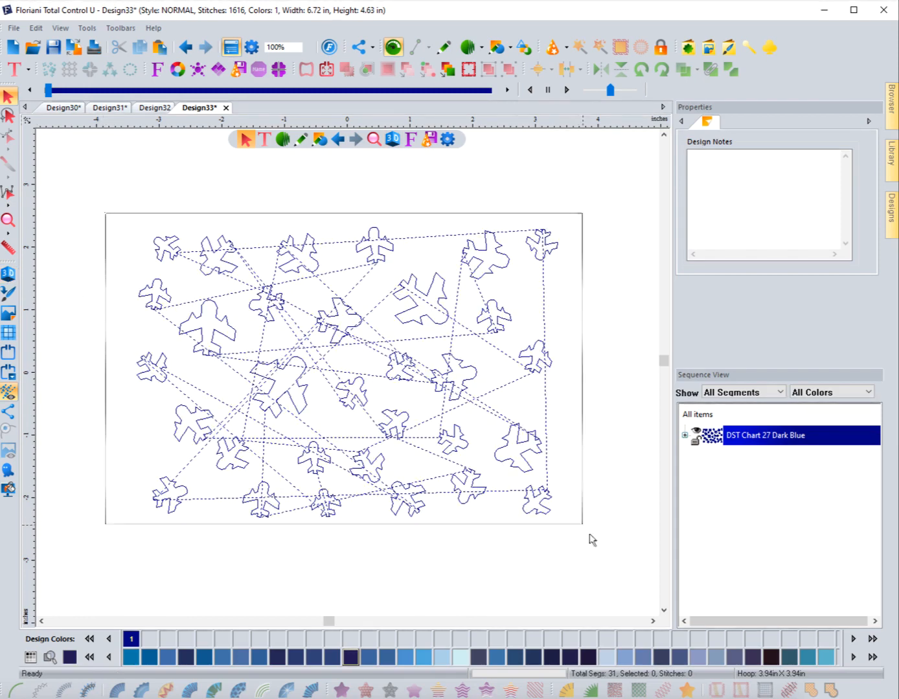
pyautogui.hotkey('ctrl', 'a')
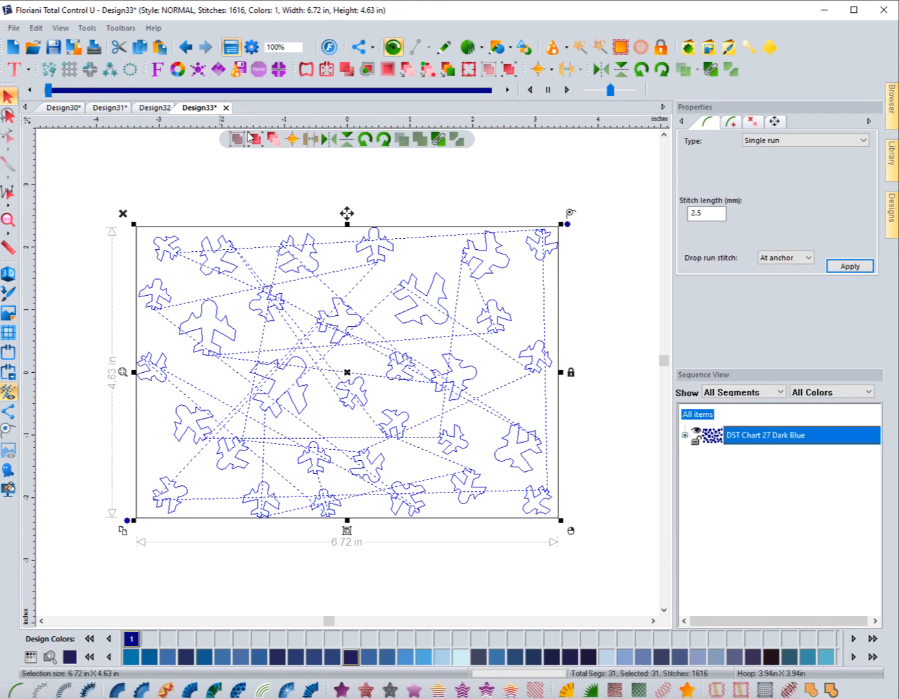
pyautogui.click(406, 70)
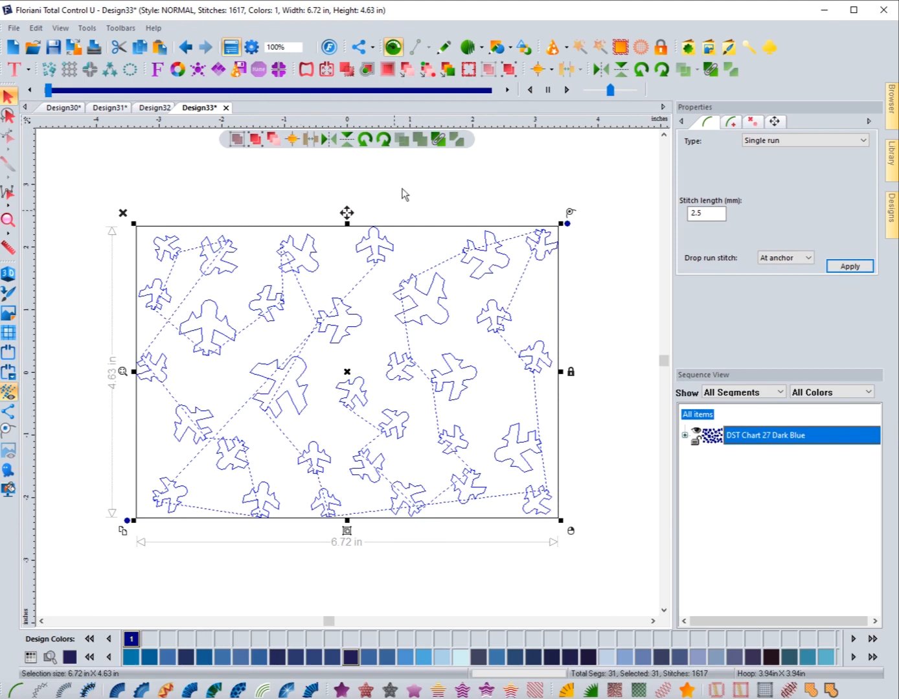
pyautogui.click(429, 74)
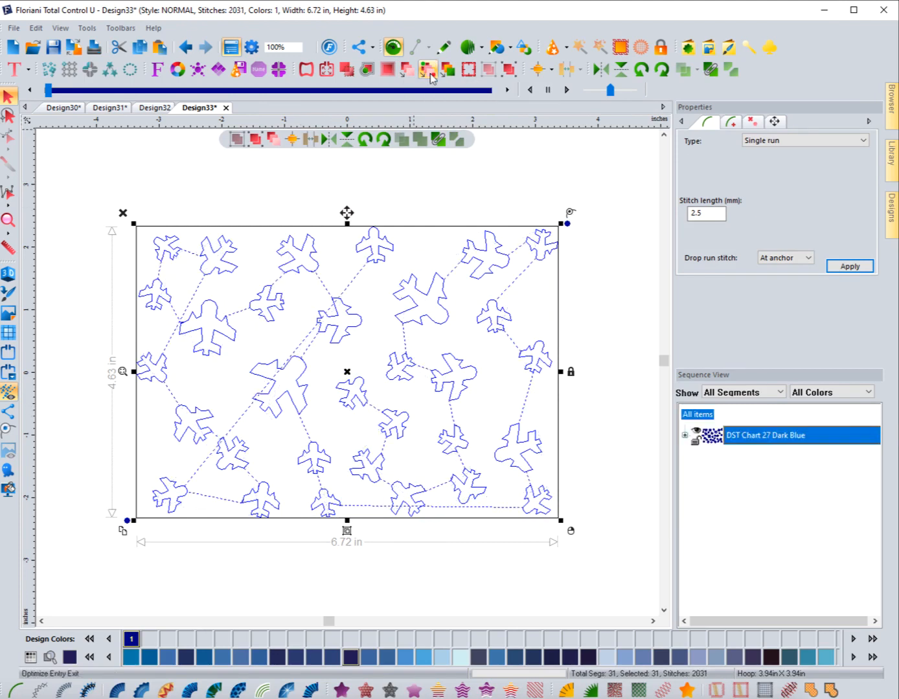
pyautogui.click(465, 189)
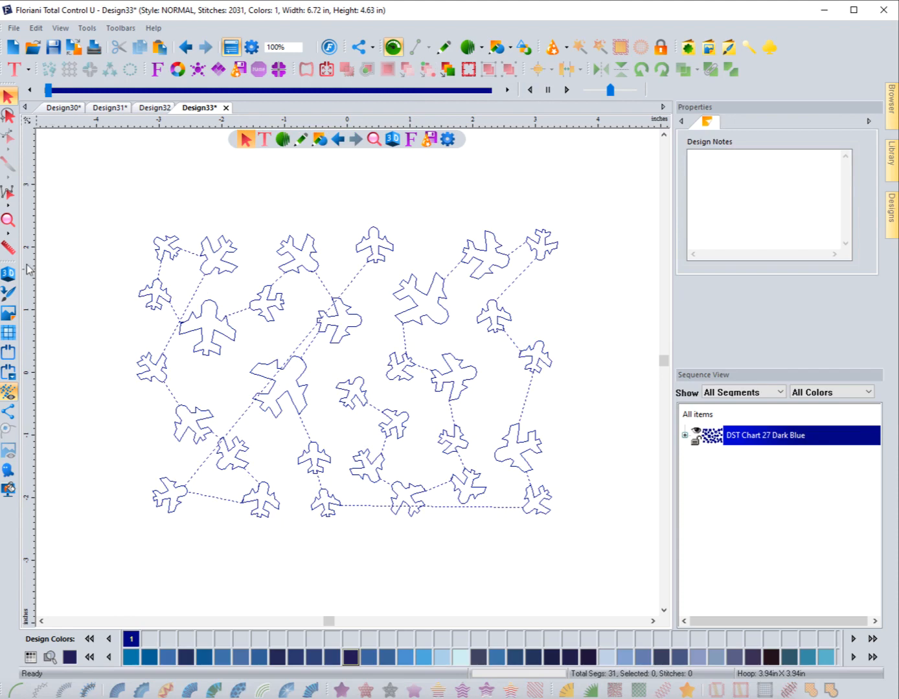
pyautogui.click(8, 274)
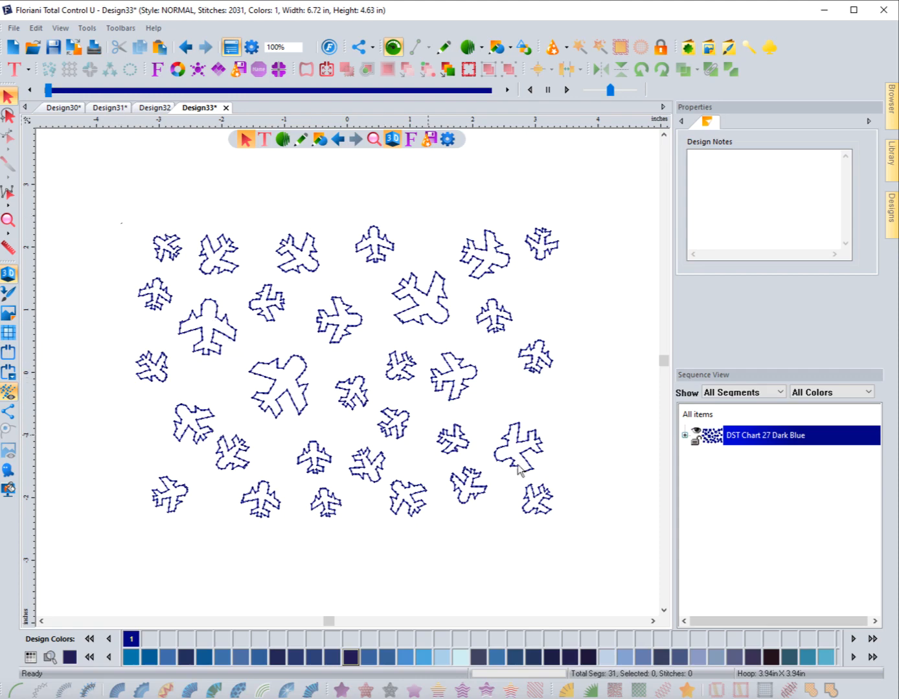
# - Recolor all the dark blue airplanes with the thread Floriani Poly 3763 Baby Blue
pyautogui.click(685, 436)
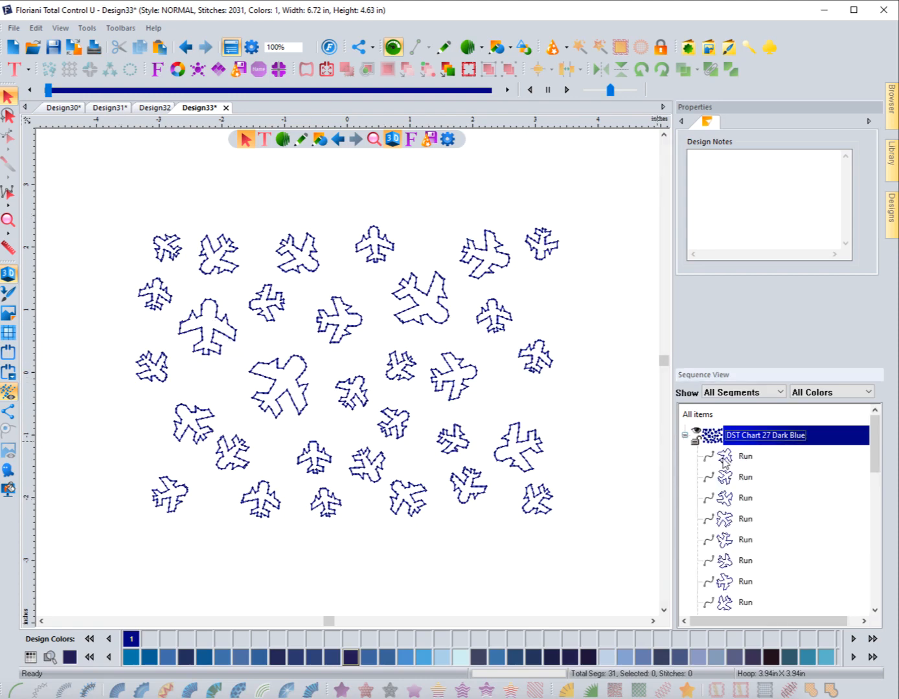
pyautogui.click(643, 657)
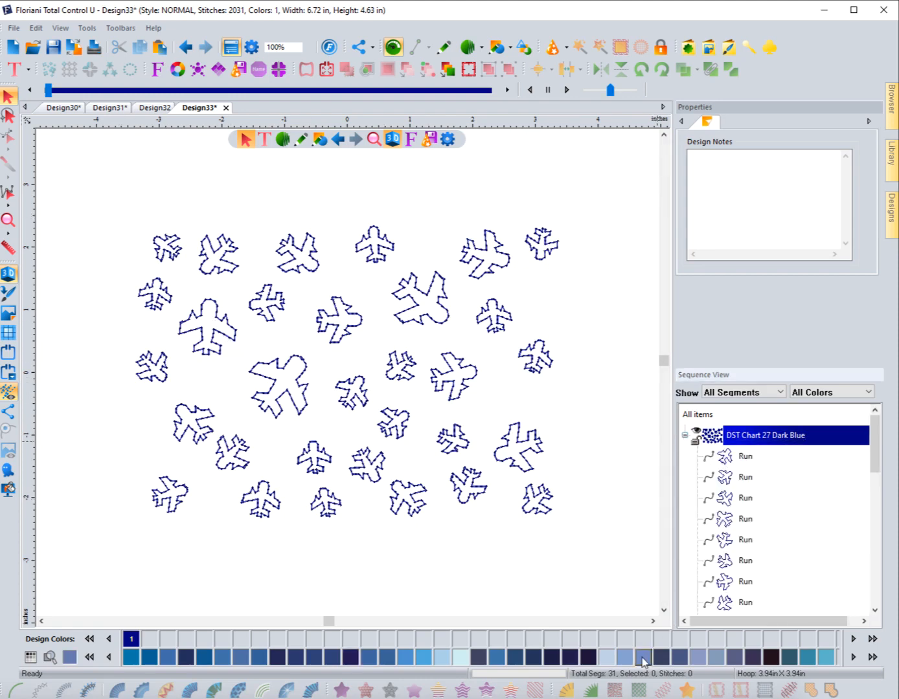
pyautogui.click(722, 441)
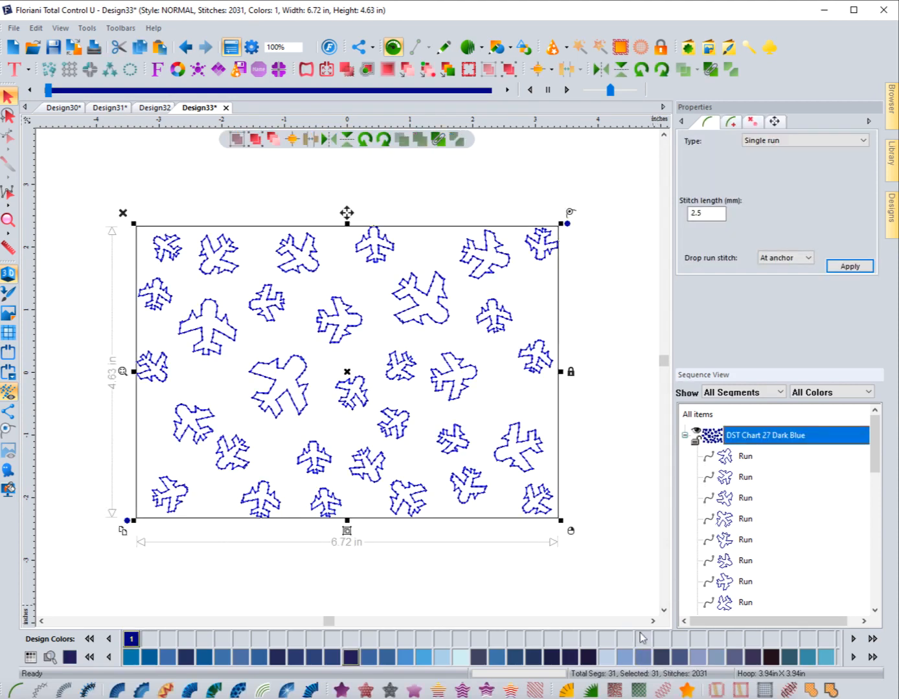
pyautogui.click(625, 659)
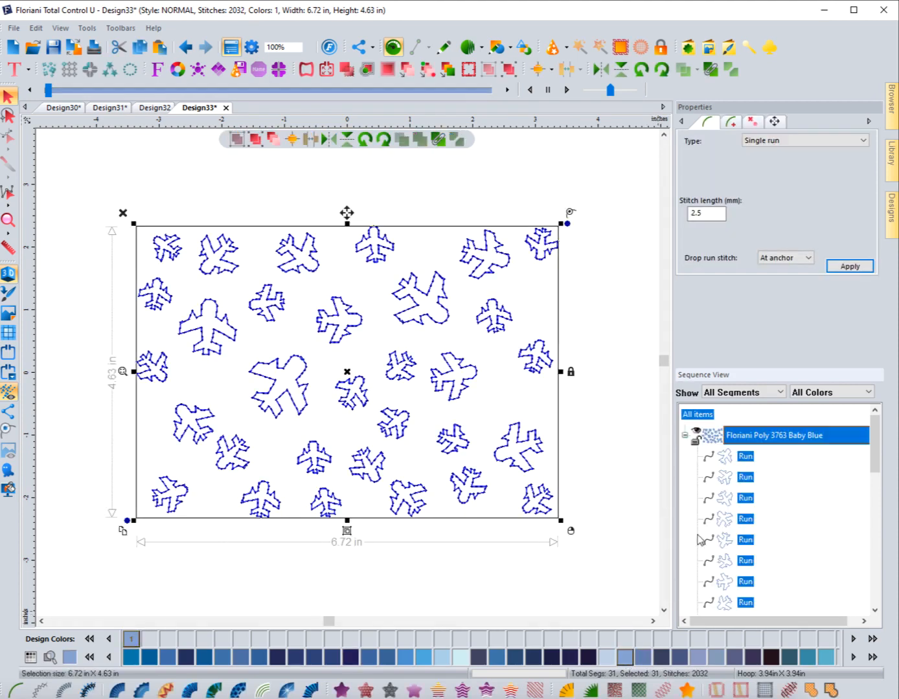
pyautogui.click(607, 434)
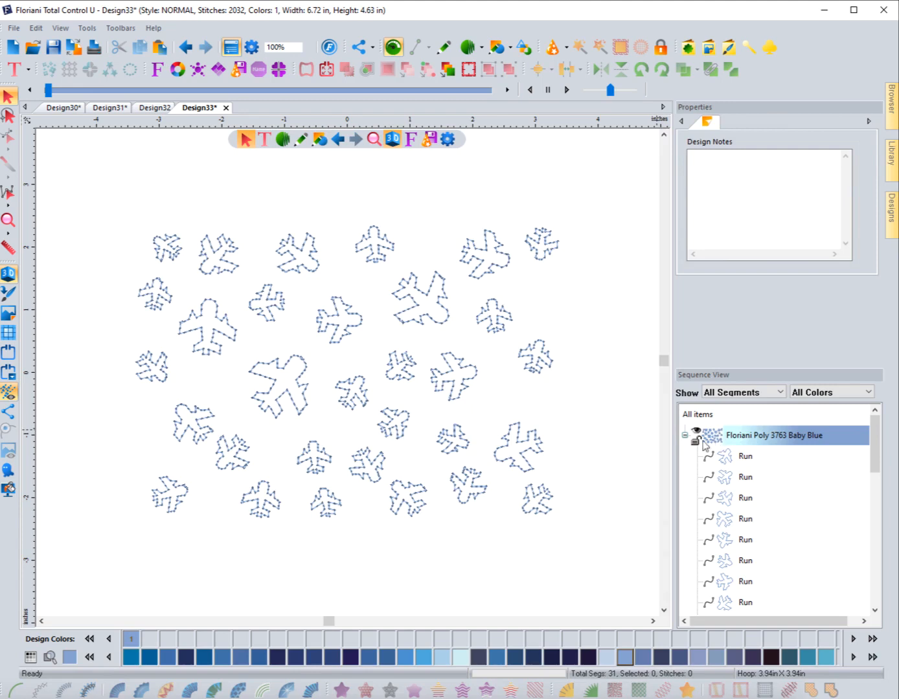
# - Ungroup the whole airplane pattern and select a single small airplane along its lower edge
pyautogui.click(716, 458)
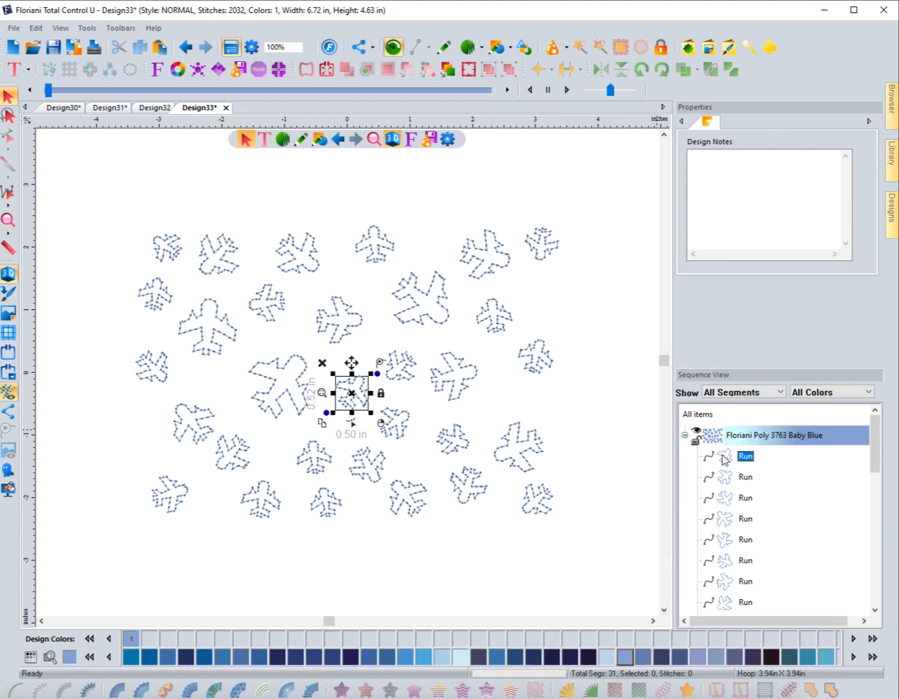
pyautogui.click(592, 424)
pyautogui.hotkey('ctrl', 'a')
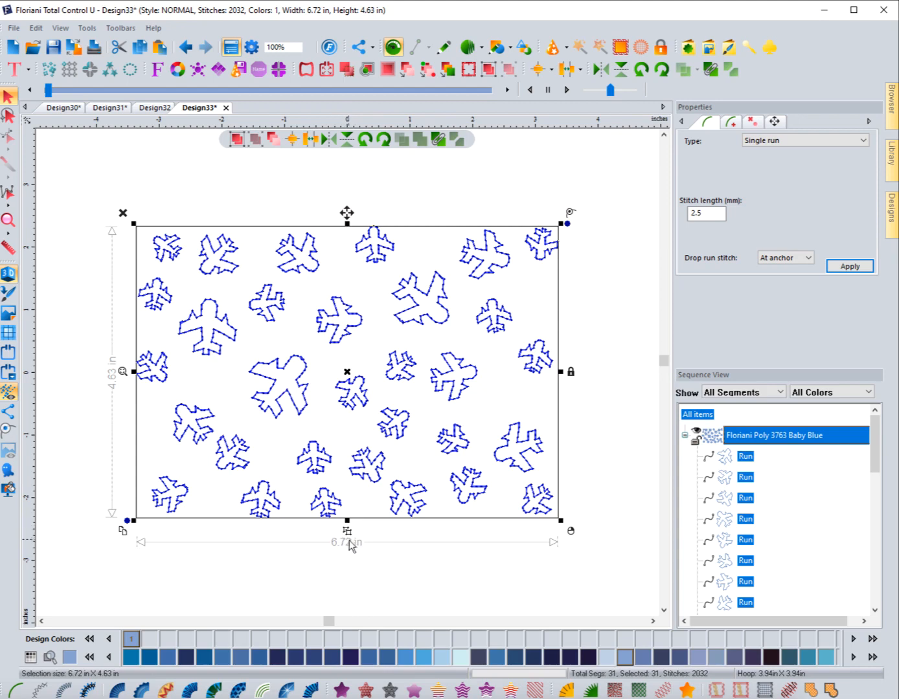
pyautogui.click(371, 534)
pyautogui.click(336, 518)
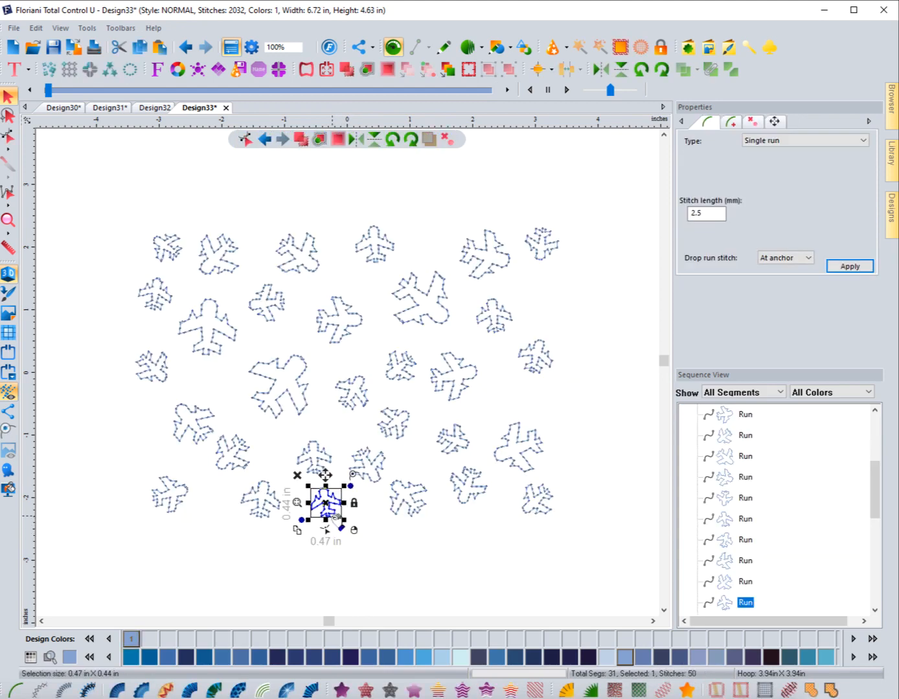
# - Rotate the large airplane just left of the design's center slightly counterclockwise and deselect it
pyautogui.click(296, 406)
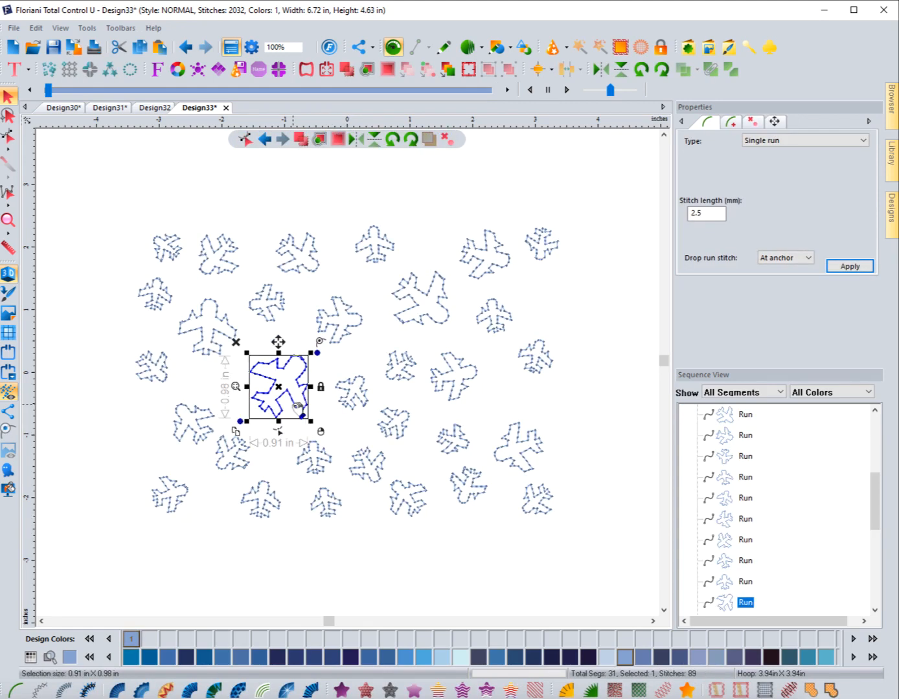
pyautogui.click(320, 358)
pyautogui.click(309, 371)
pyautogui.moveTo(317, 355); pyautogui.dragTo(311, 341)
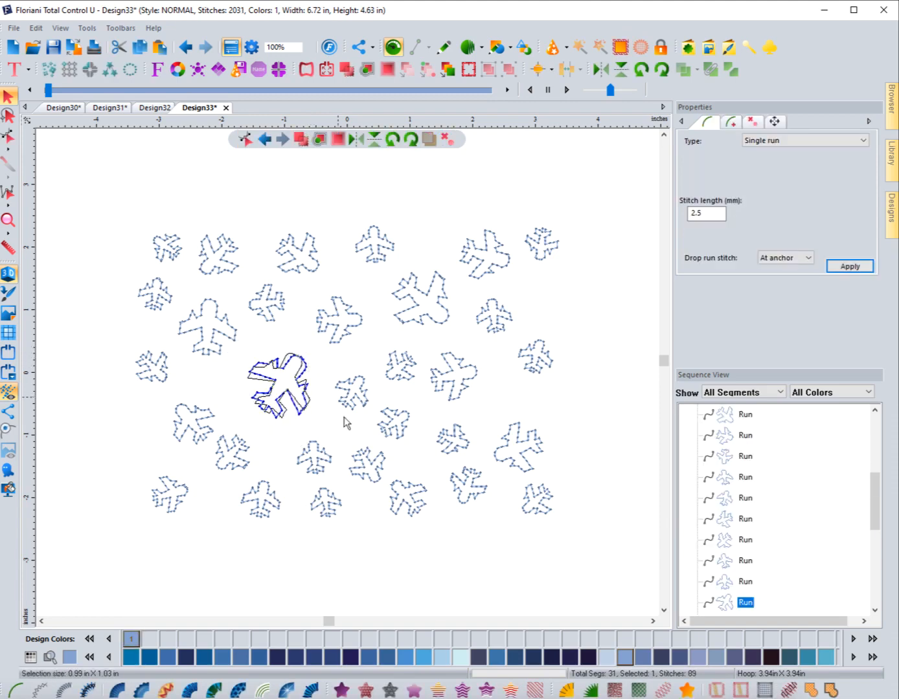
pyautogui.click(400, 546)
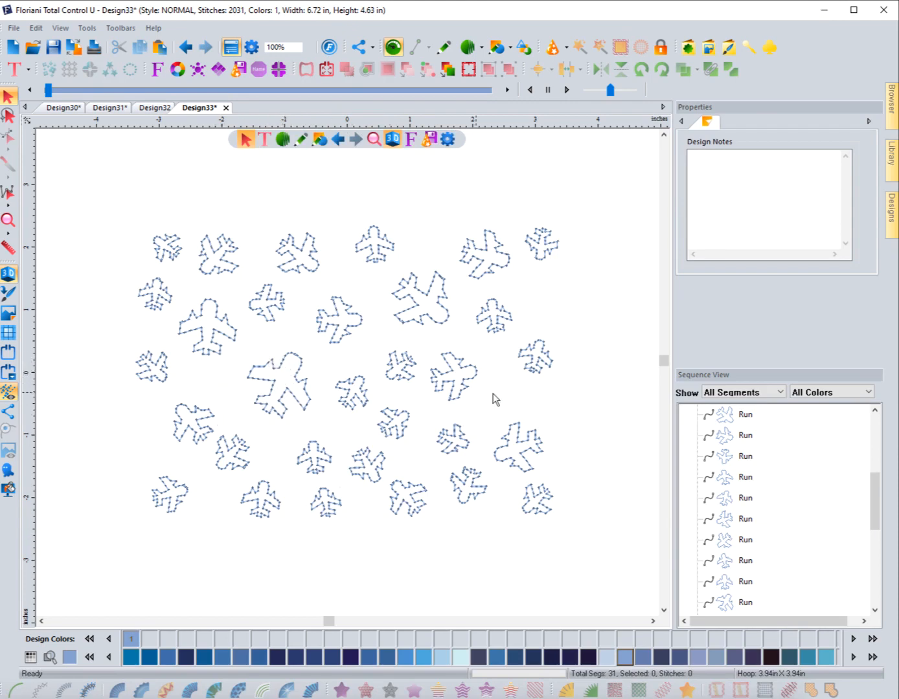
# - Duplicate the small airplane in the lower right area and place the copy in the empty gap above the large lower-right airplane
pyautogui.click(460, 438)
pyautogui.hotkey('ctrl', 'd')
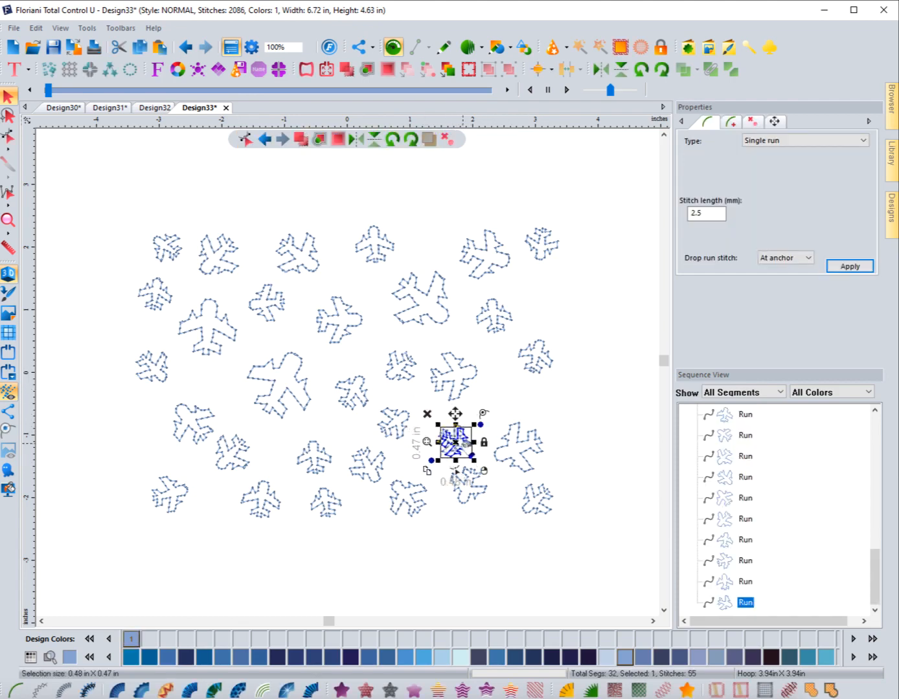
pyautogui.moveTo(454, 442); pyautogui.dragTo(497, 367)
pyautogui.click(583, 438)
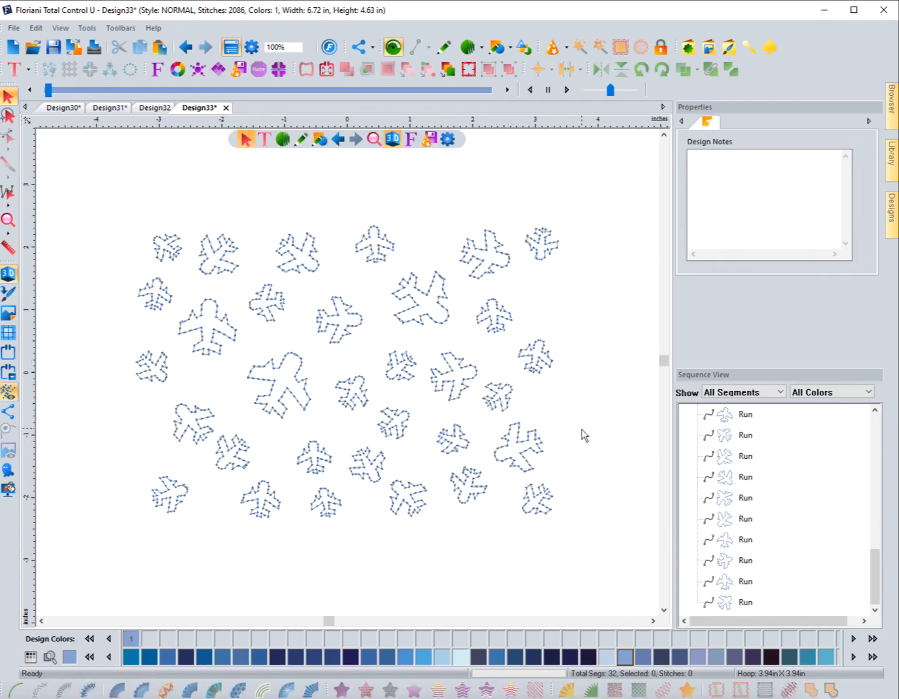